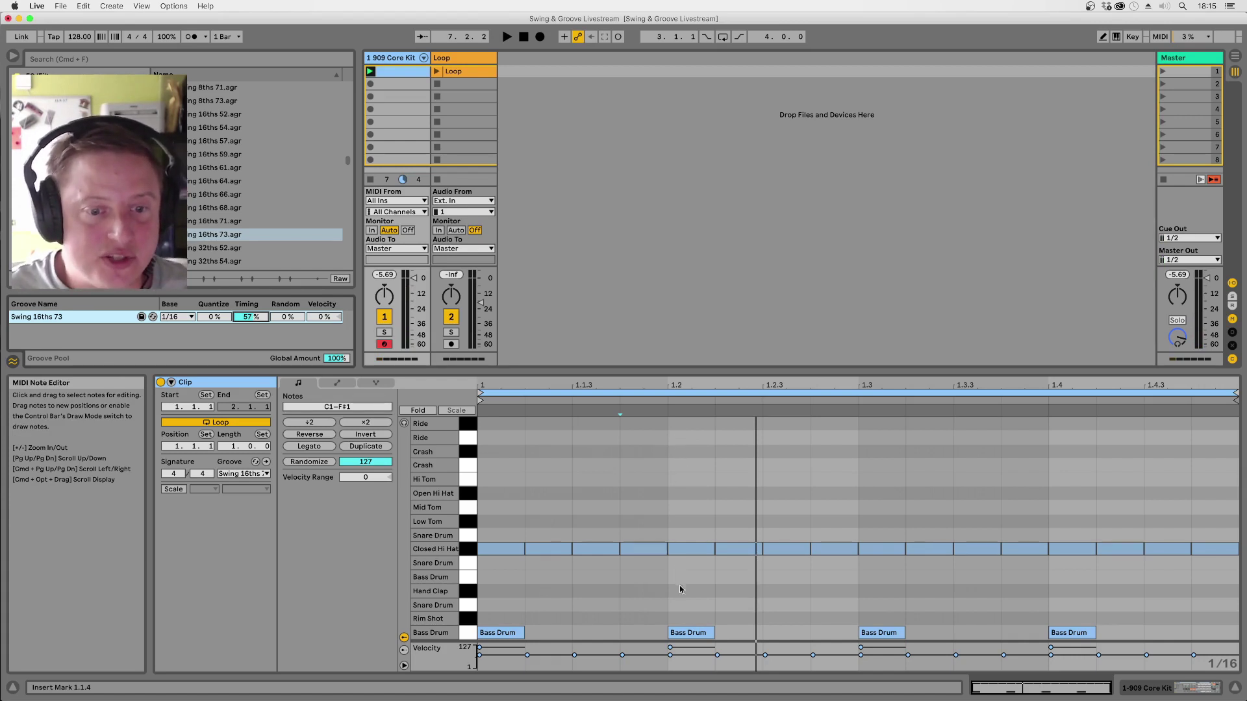
Add Hand Clap hits at 1.2 and 1.4 and play the loop.
{"action": "double_click", "coordinate": [713, 596]}
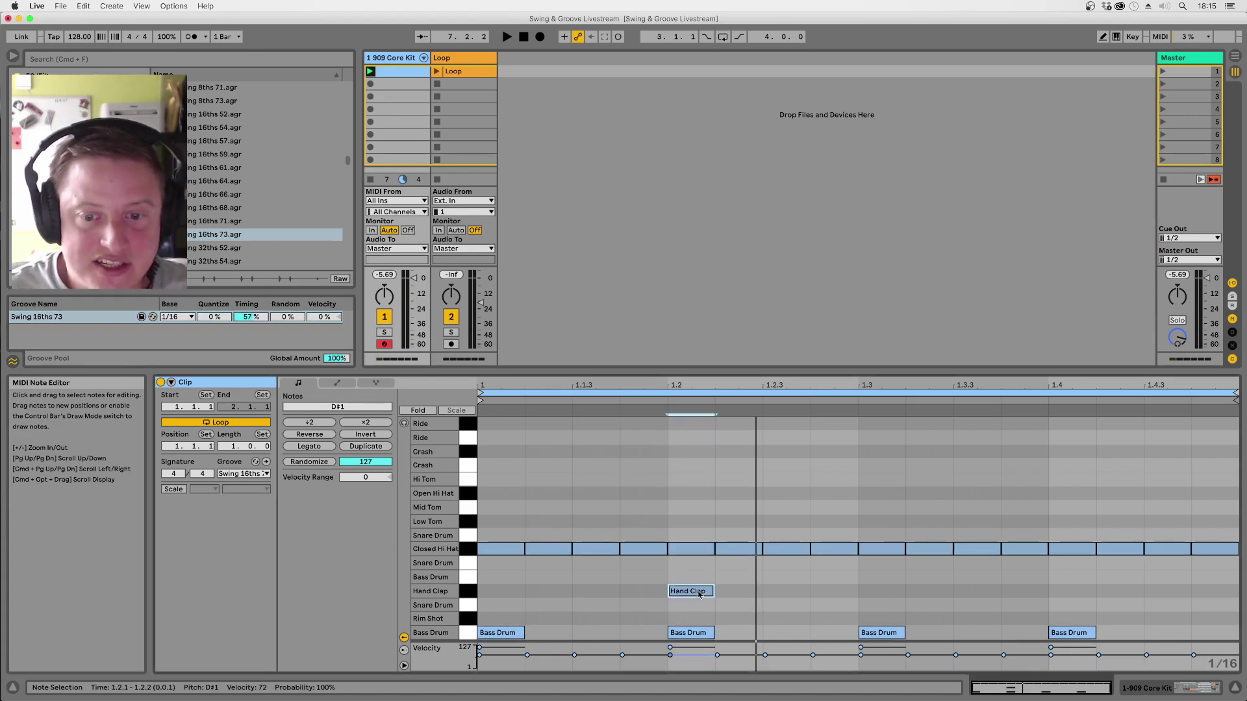
{"action": "double_click", "coordinate": [1055, 592]}
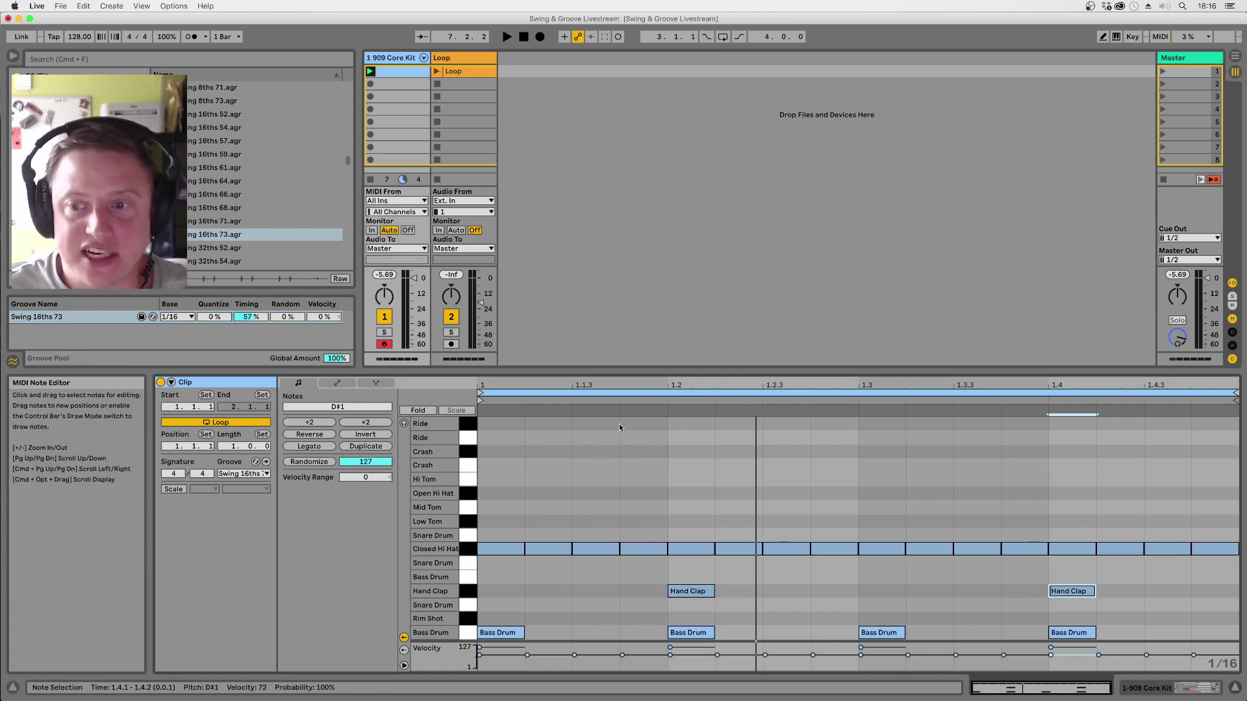
{"action": "key", "text": "space"}
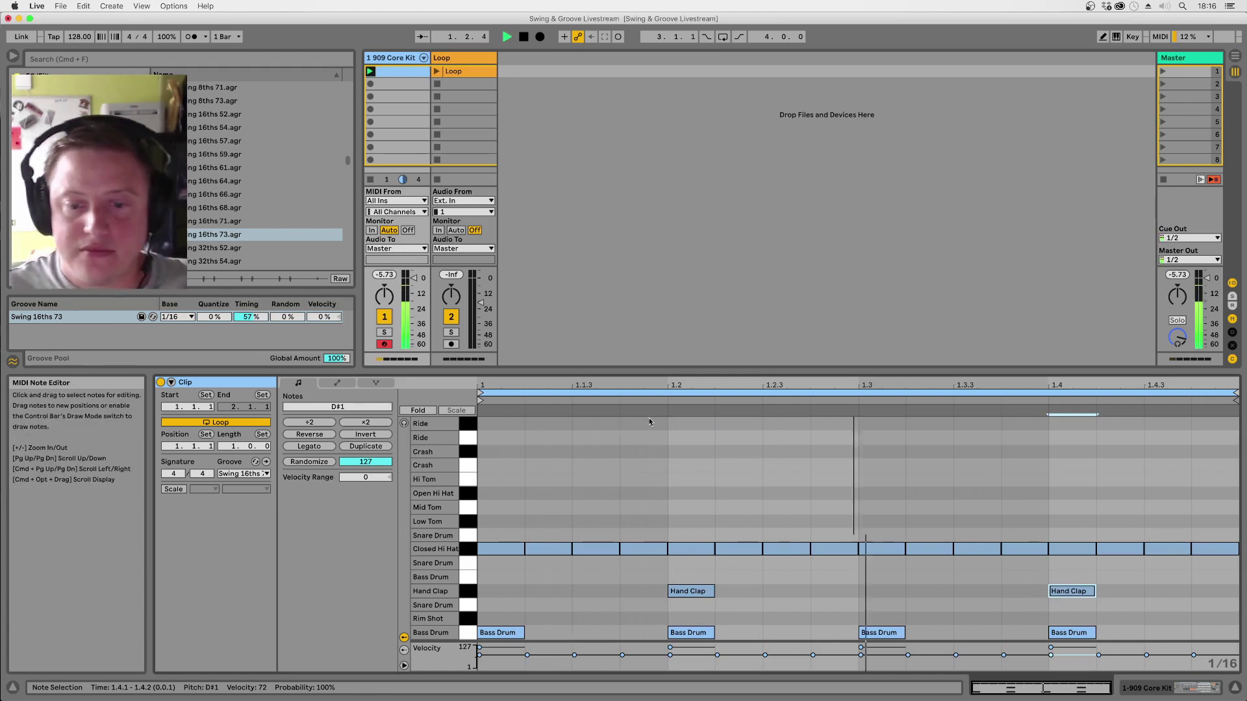
{"action": "left_click_drag", "start_coordinate": [1134, 584], "coordinate": [687, 592]}
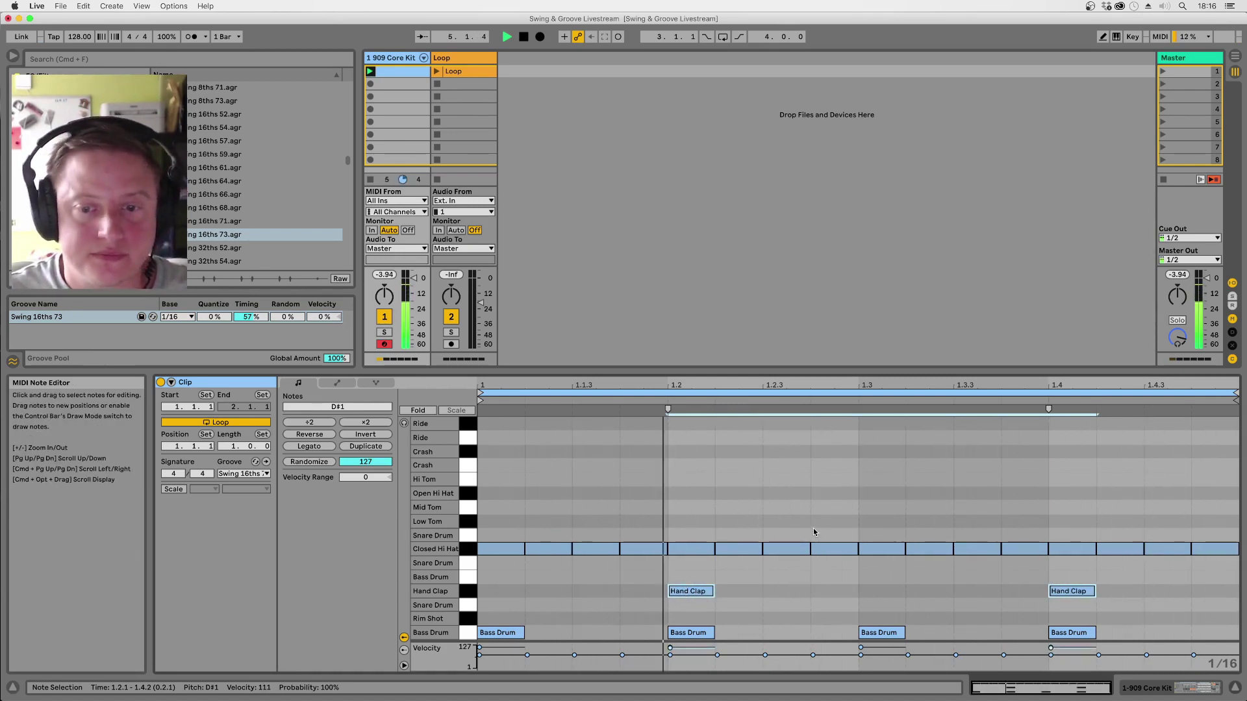
Duplicate the clip to two bars and add an extra Hand Clap at 2.4.4.
{"action": "left_click", "coordinate": [366, 446]}
{"action": "left_click", "coordinate": [1148, 622]}
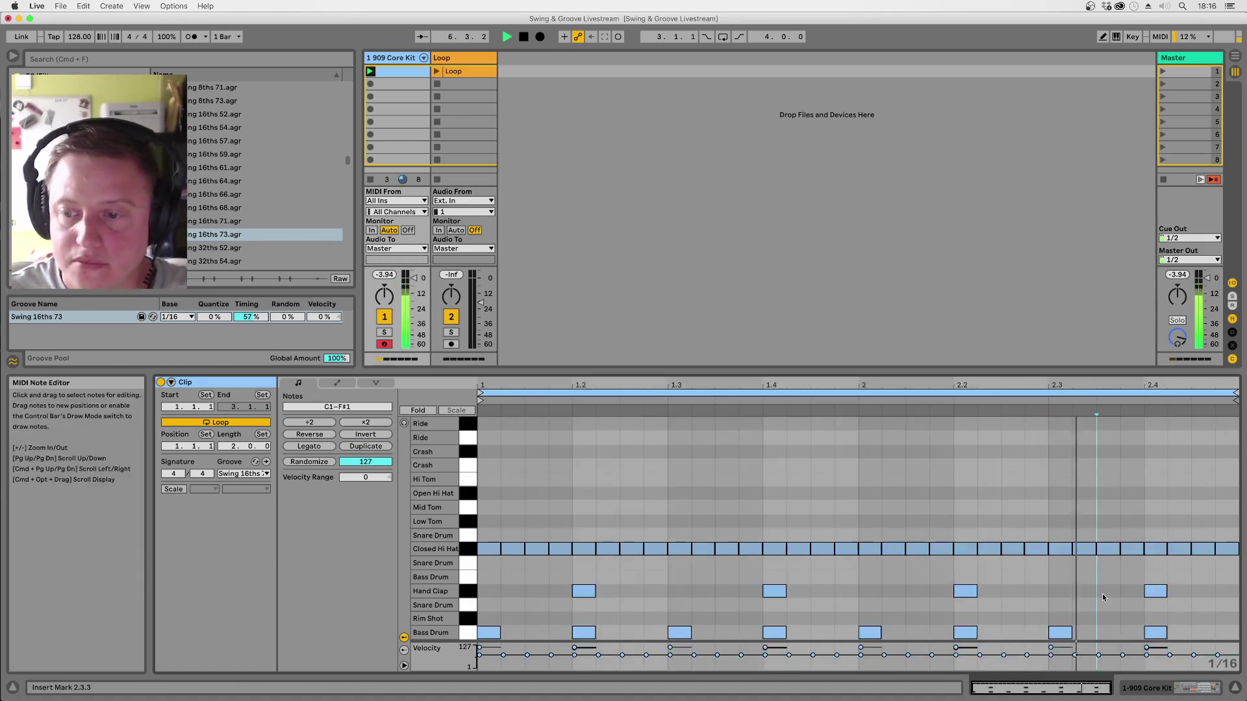
{"action": "double_click", "coordinate": [1227, 591]}
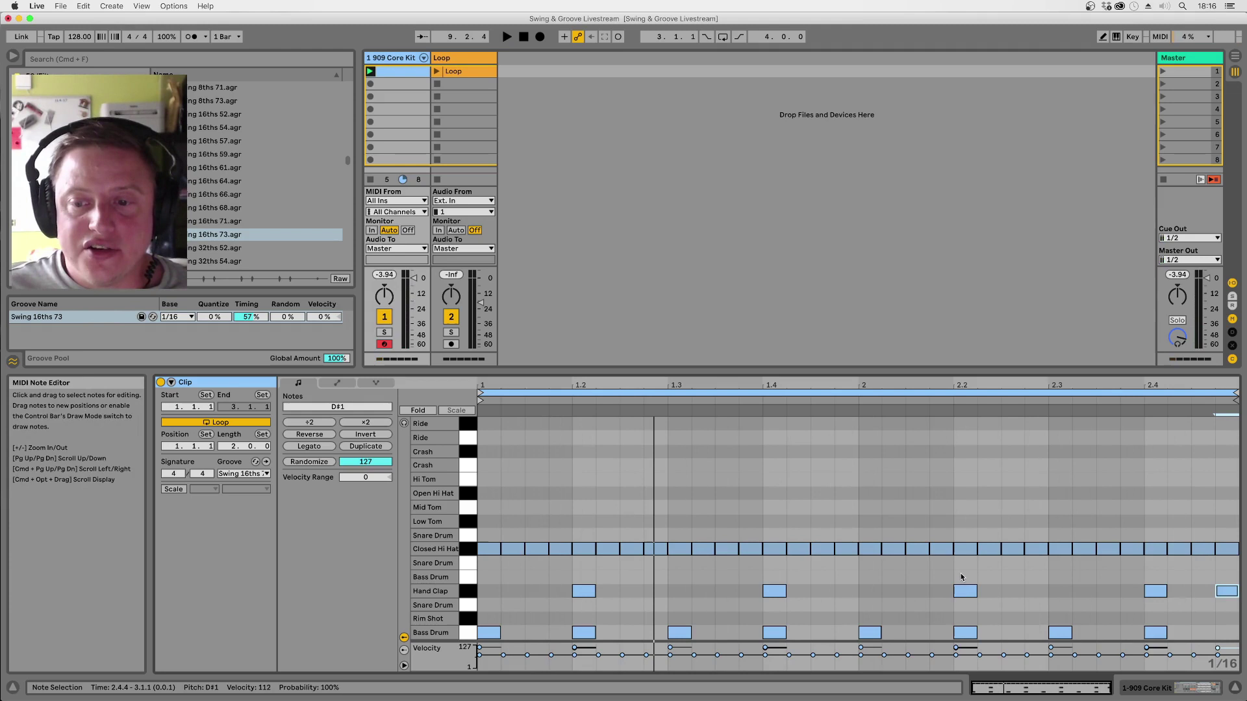
Select the bar-2 beat-2 notes, a Closed Hi Hat note and the 2.4.4 clap.
{"action": "left_click_drag", "start_coordinate": [961, 571], "coordinate": [967, 646]}
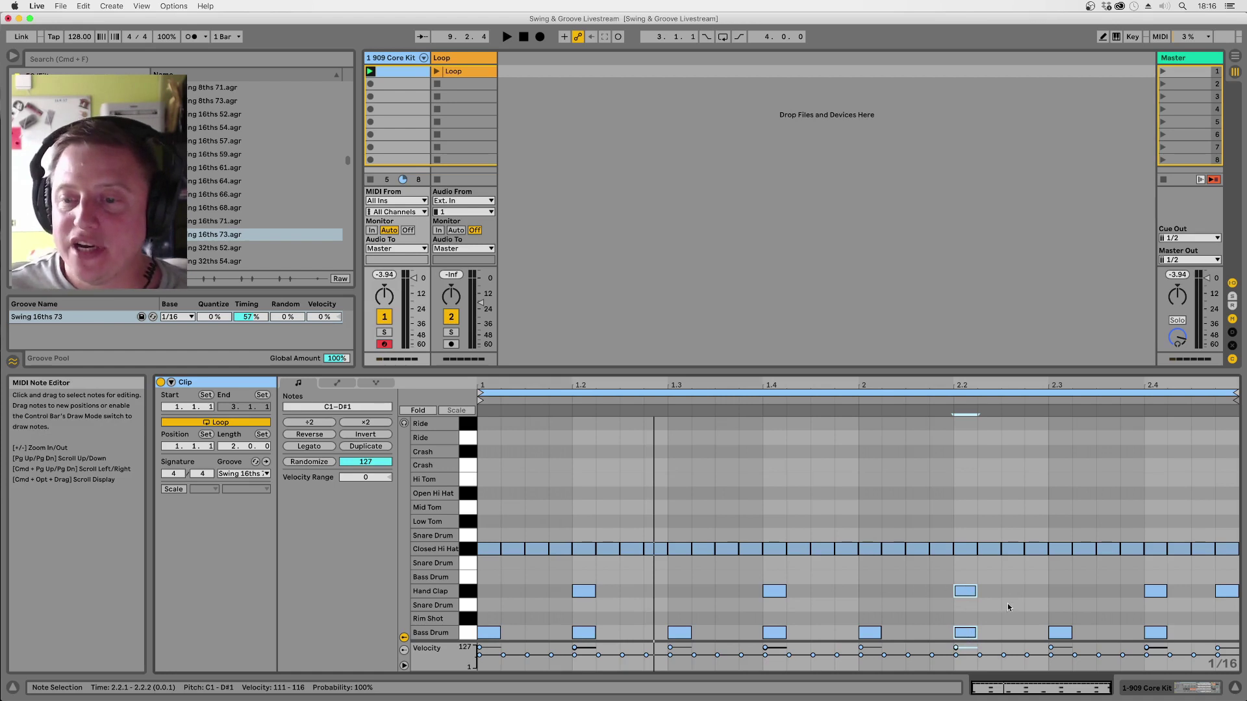
{"action": "left_click_drag", "start_coordinate": [1013, 511], "coordinate": [1013, 654]}
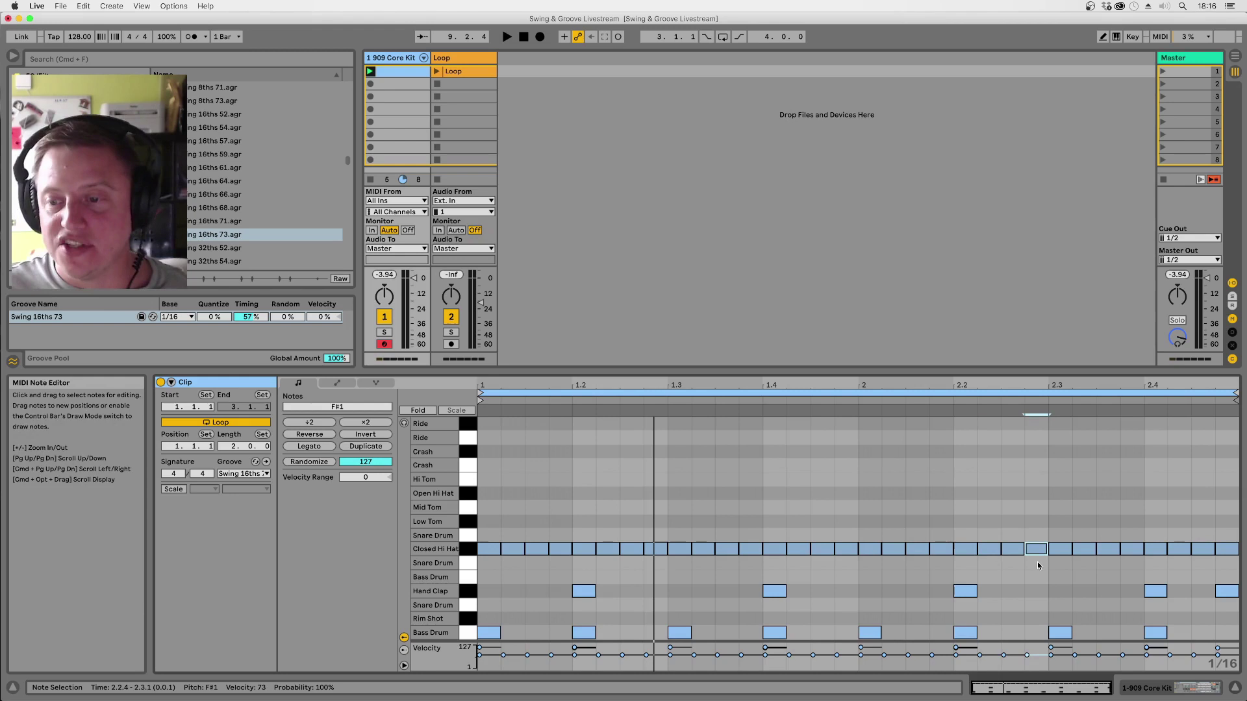
{"action": "left_click", "coordinate": [1223, 592]}
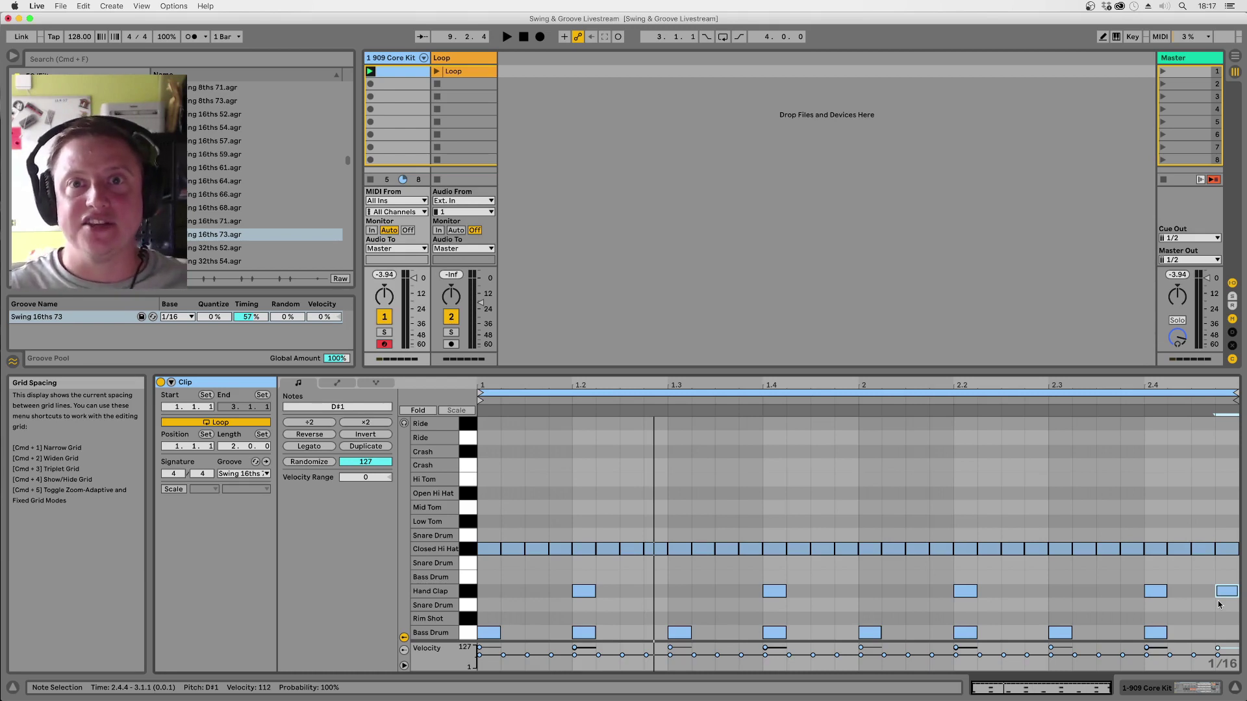
Move the 1.1.3 hat to Open Hi Hat and delete the later Closed Hi Hat notes.
{"action": "key", "text": "space"}
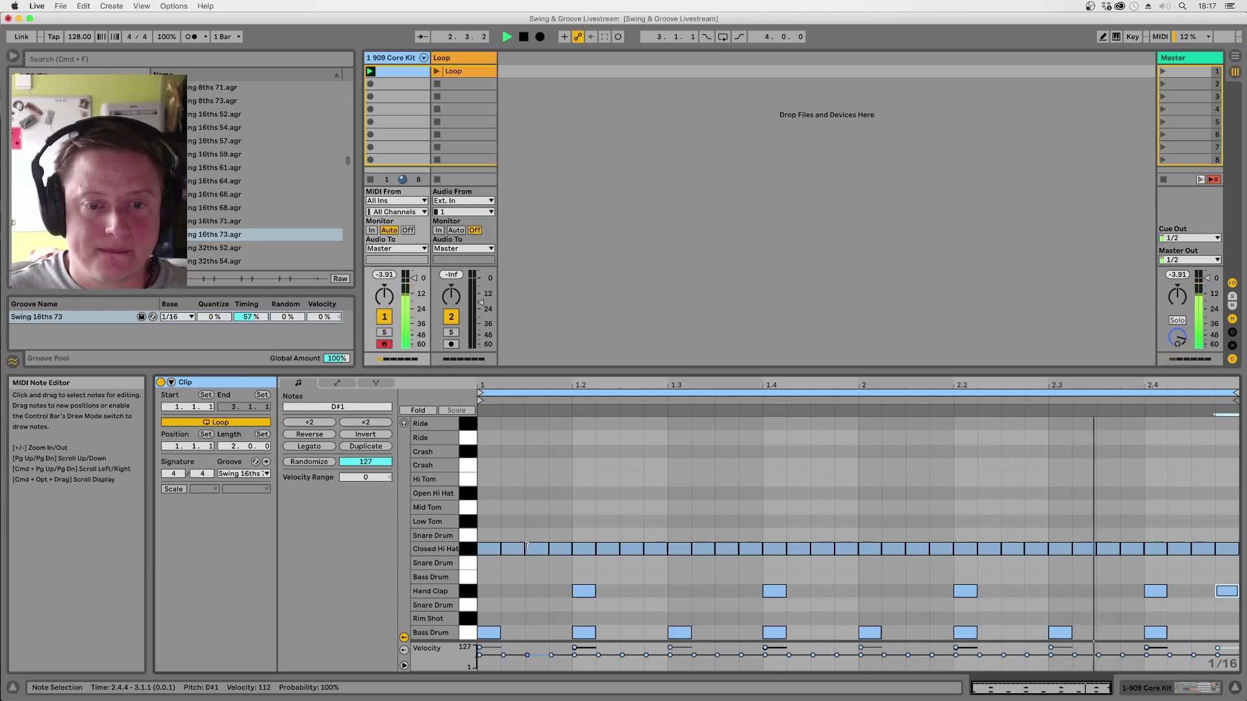
{"action": "left_click_drag", "start_coordinate": [536, 549], "coordinate": [534, 492]}
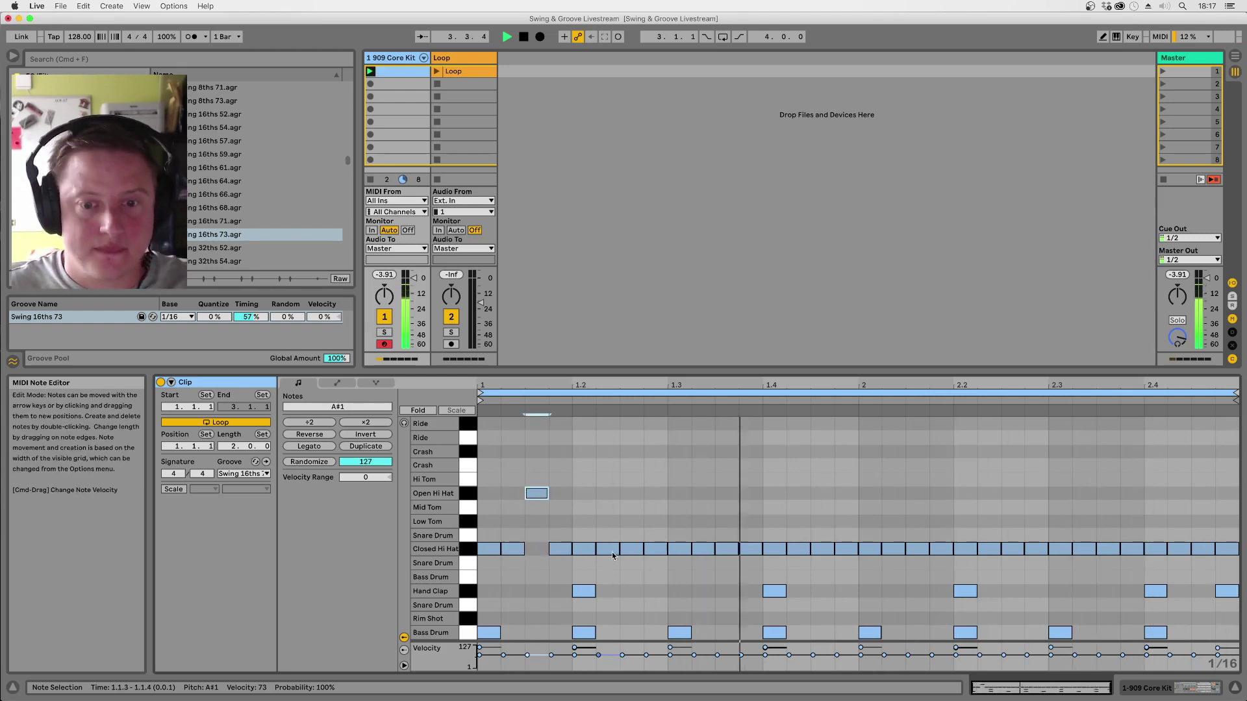
{"action": "left_click_drag", "start_coordinate": [582, 533], "coordinate": [1233, 559]}
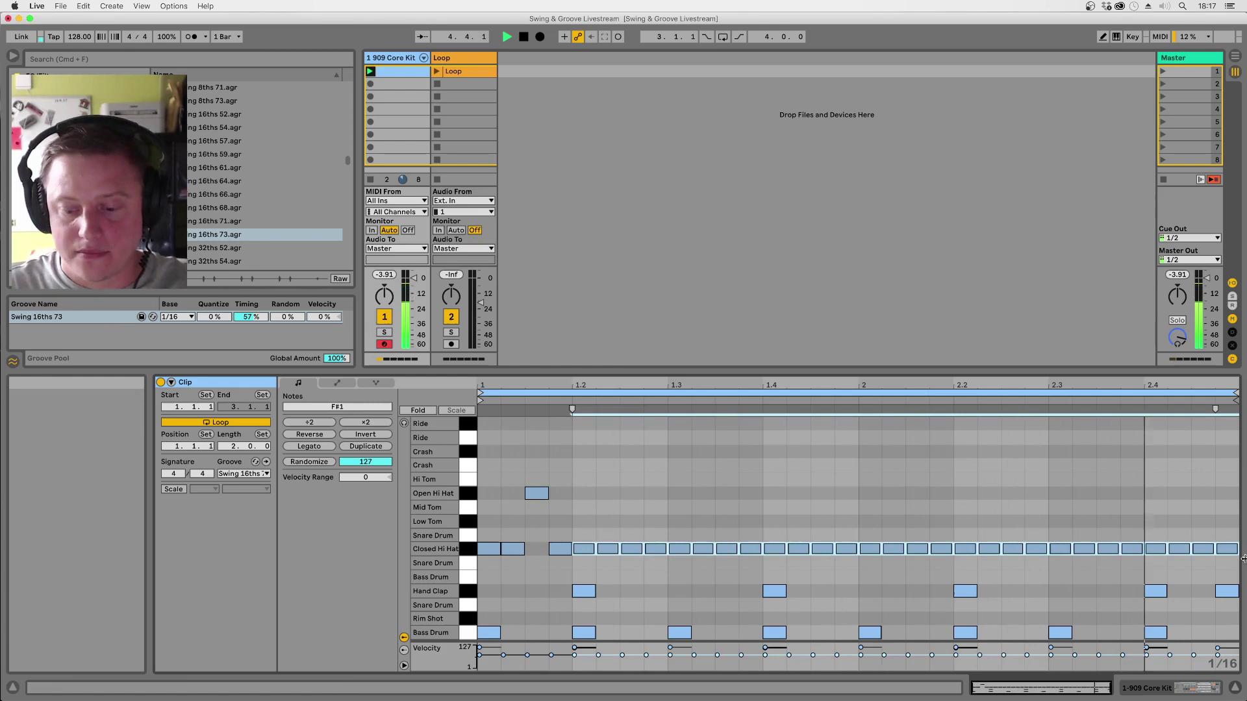
{"action": "key", "text": "Delete"}
Repeat the beat-1 hat pattern across the clip with Open Hi Hats at velocity 120.
{"action": "left_click_drag", "start_coordinate": [510, 479], "coordinate": [476, 578]}
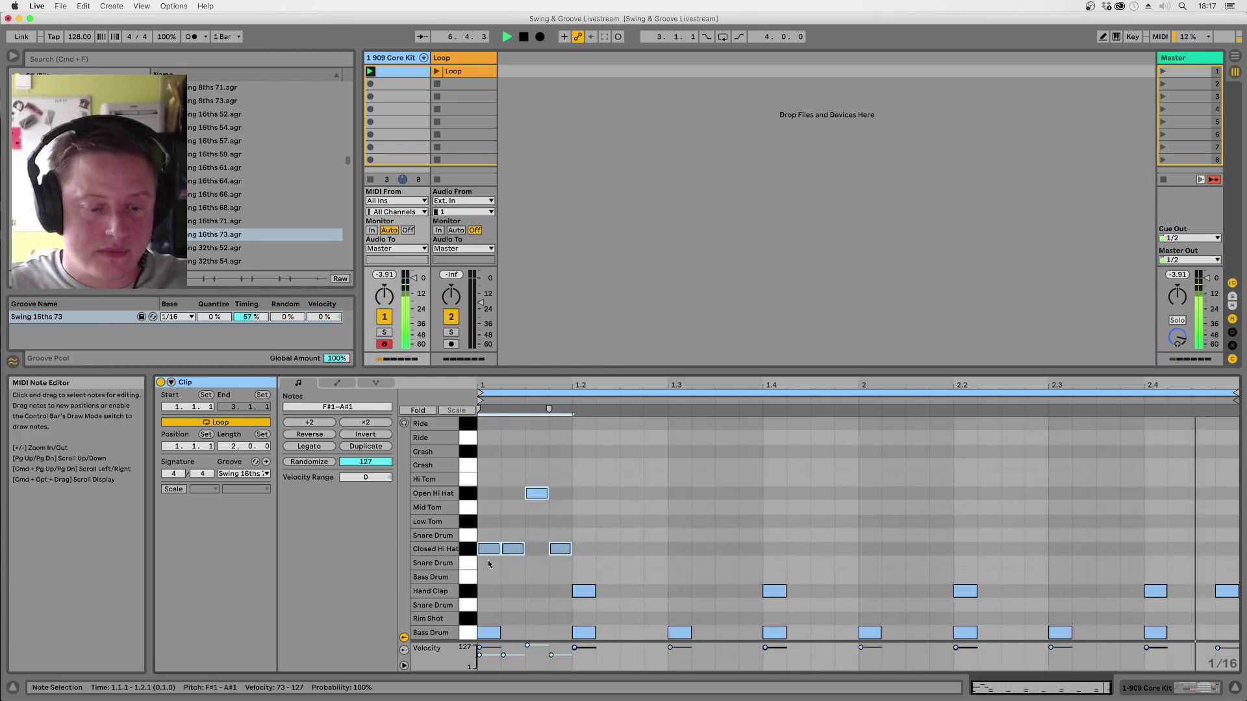
{"action": "key", "text": "super+d"}
{"action": "key", "text": "super+d"}
{"action": "key", "text": "super+d"}
{"action": "key", "text": "super+d"}
{"action": "key", "text": "super+d"}
{"action": "key", "text": "super+d"}
{"action": "key", "text": "super+d"}
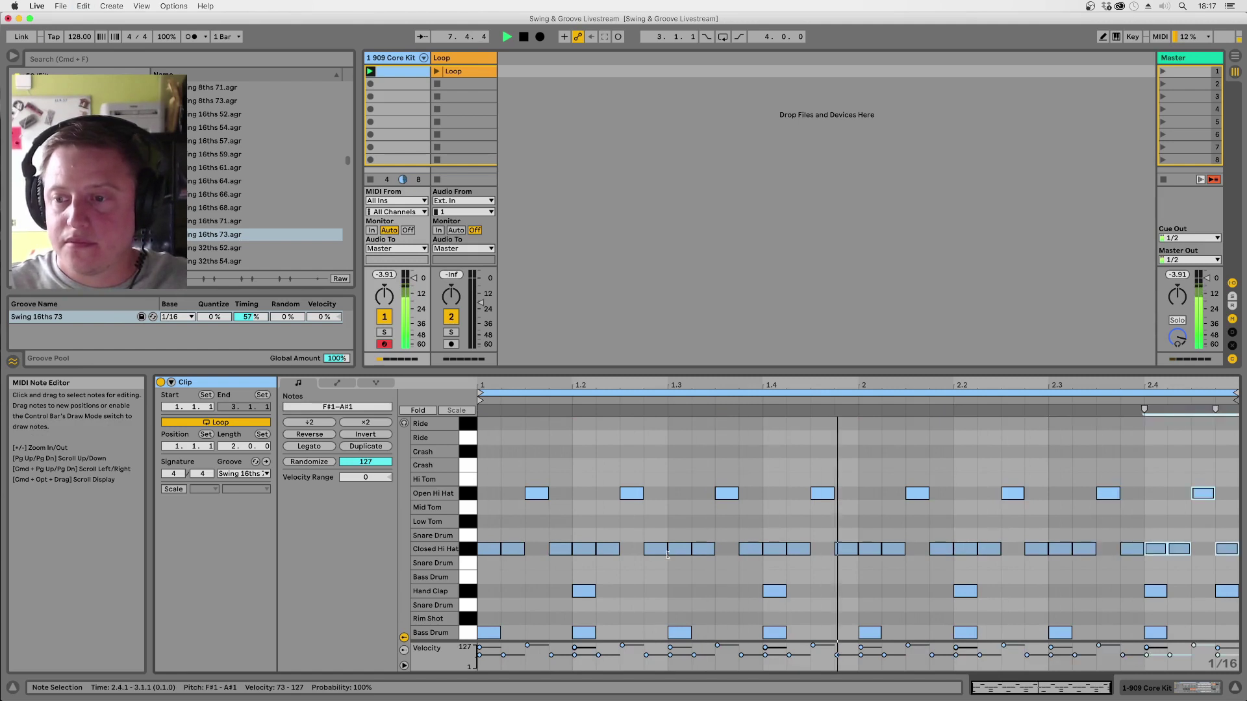
{"action": "left_click_drag", "start_coordinate": [1221, 486], "coordinate": [537, 488]}
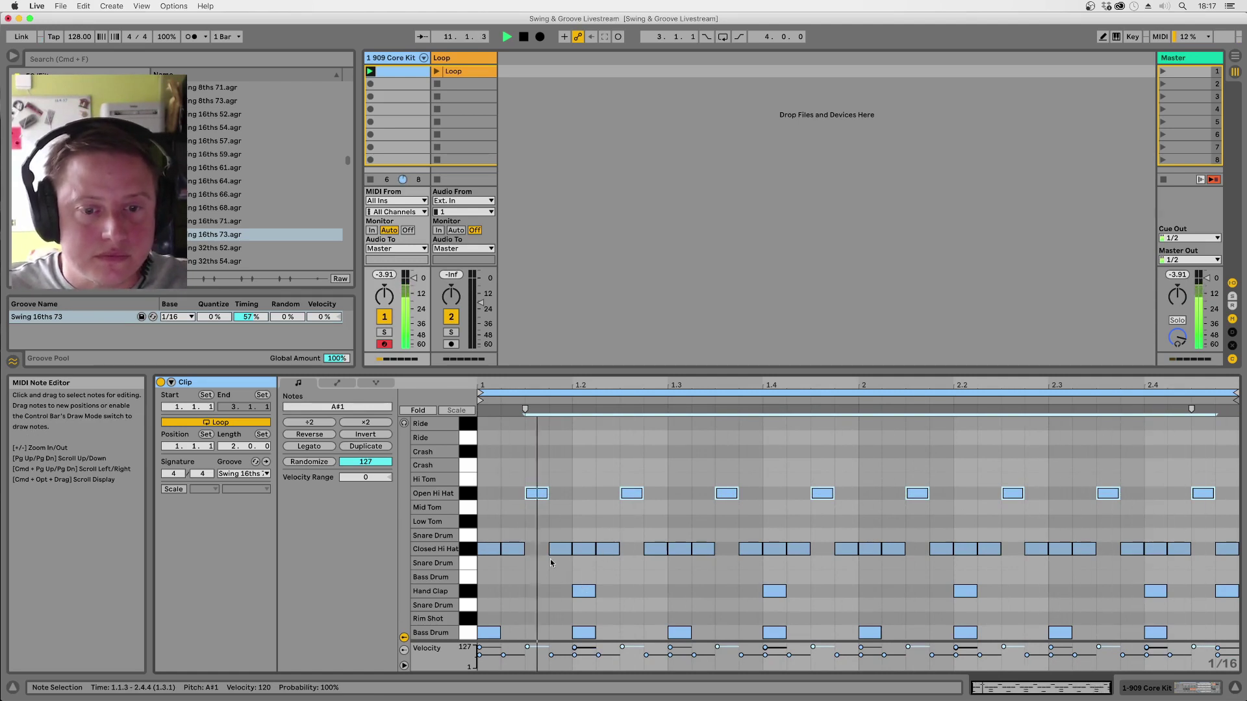
Add velocity-115 snares at 1.1.2, 1.1.4, 1.2.3, 1.4.4, 2.1.2, 2.2.1 and 2.2.3.
{"action": "double_click", "coordinate": [517, 564]}
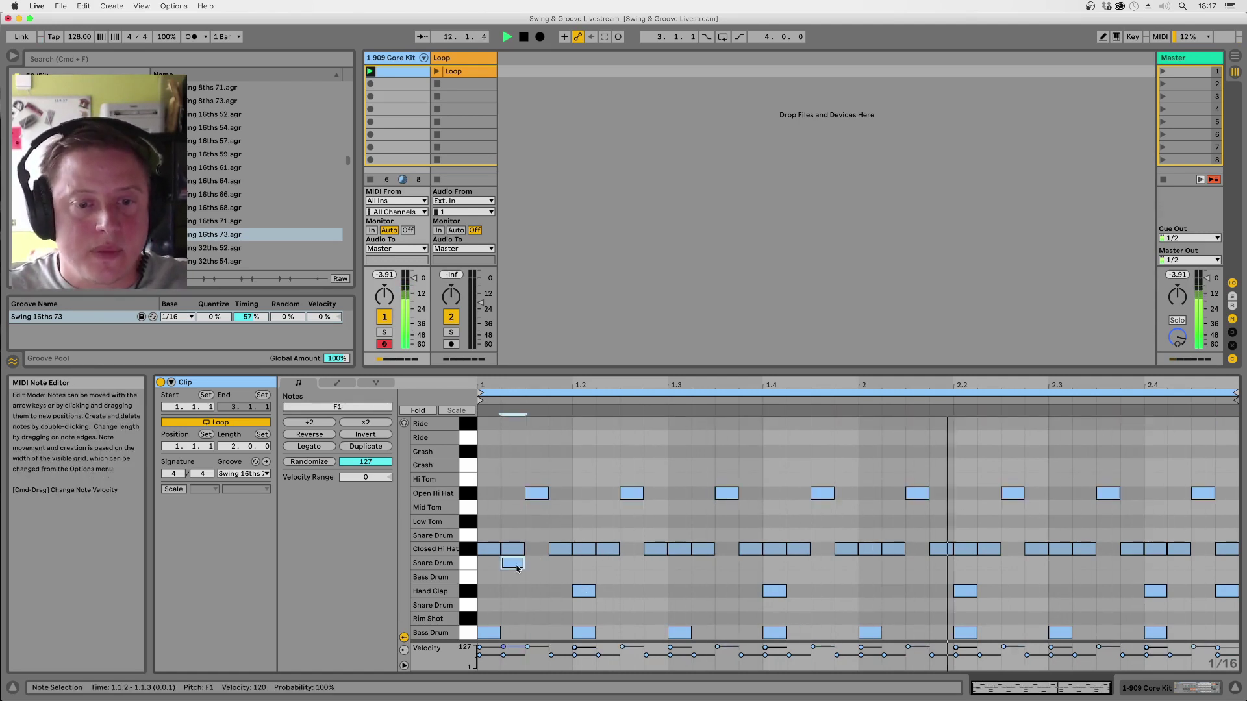
{"action": "left_click_drag", "start_coordinate": [516, 563], "coordinate": [517, 568]}
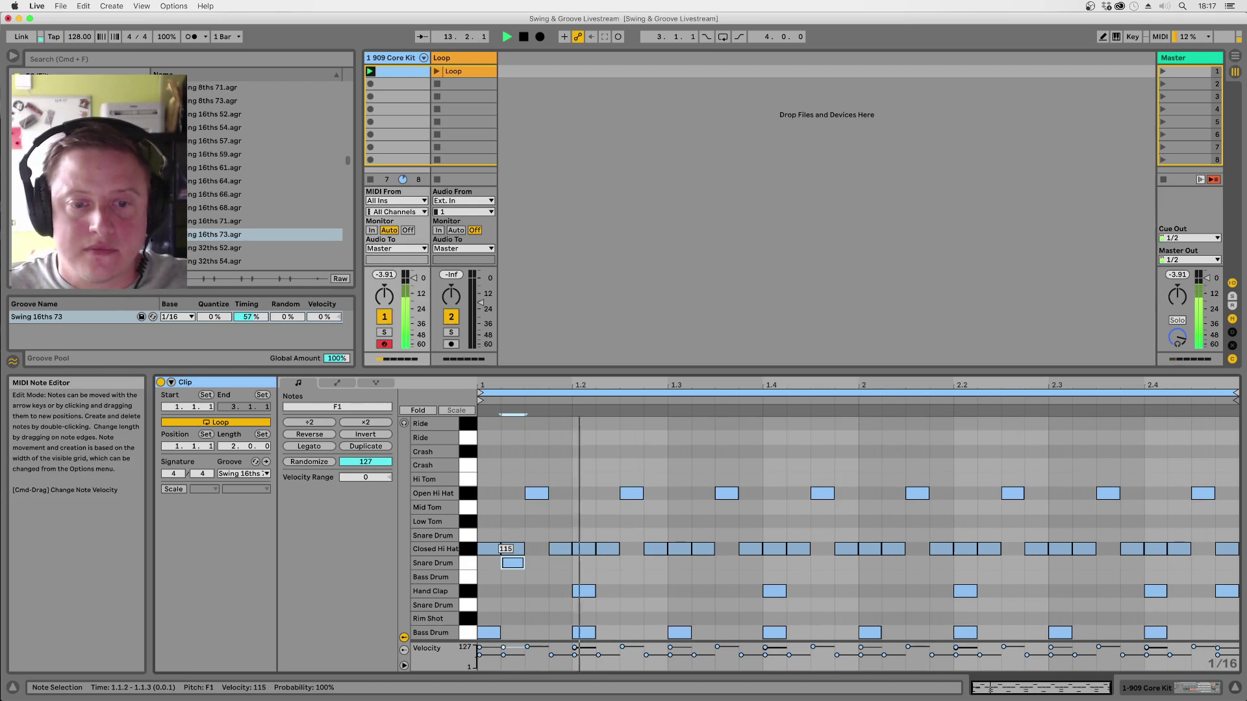
{"action": "double_click", "coordinate": [560, 563]}
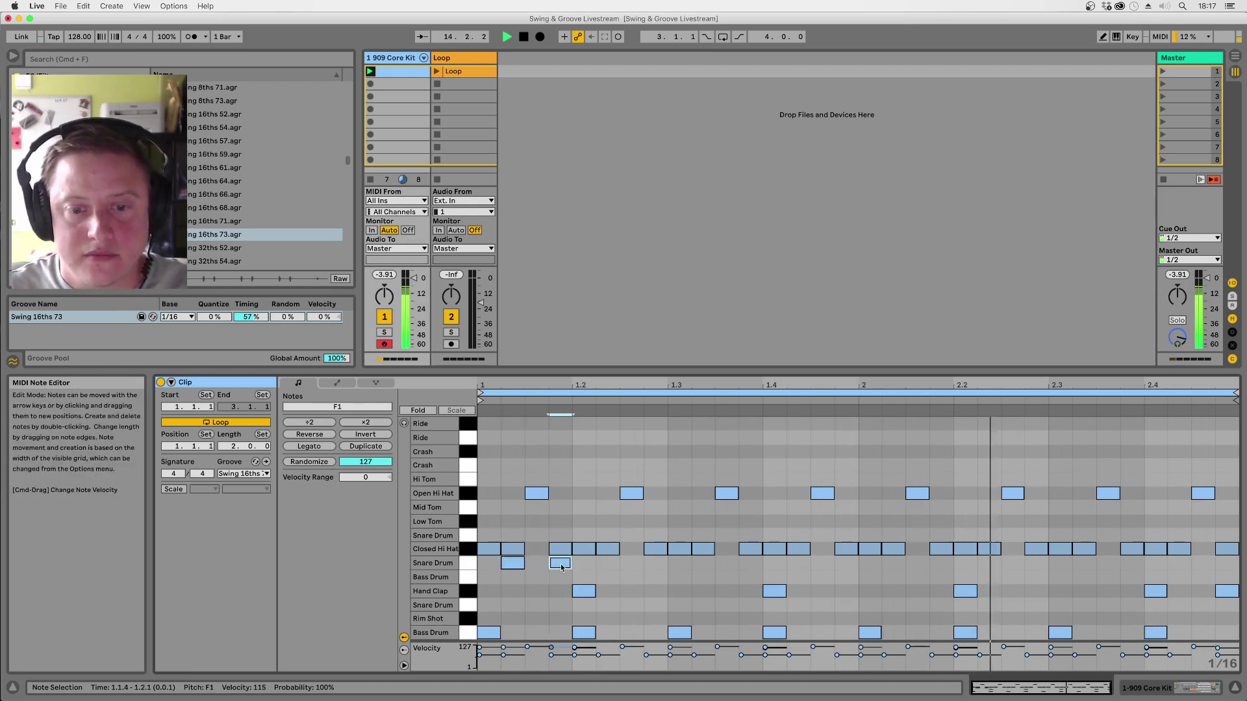
{"action": "double_click", "coordinate": [632, 563]}
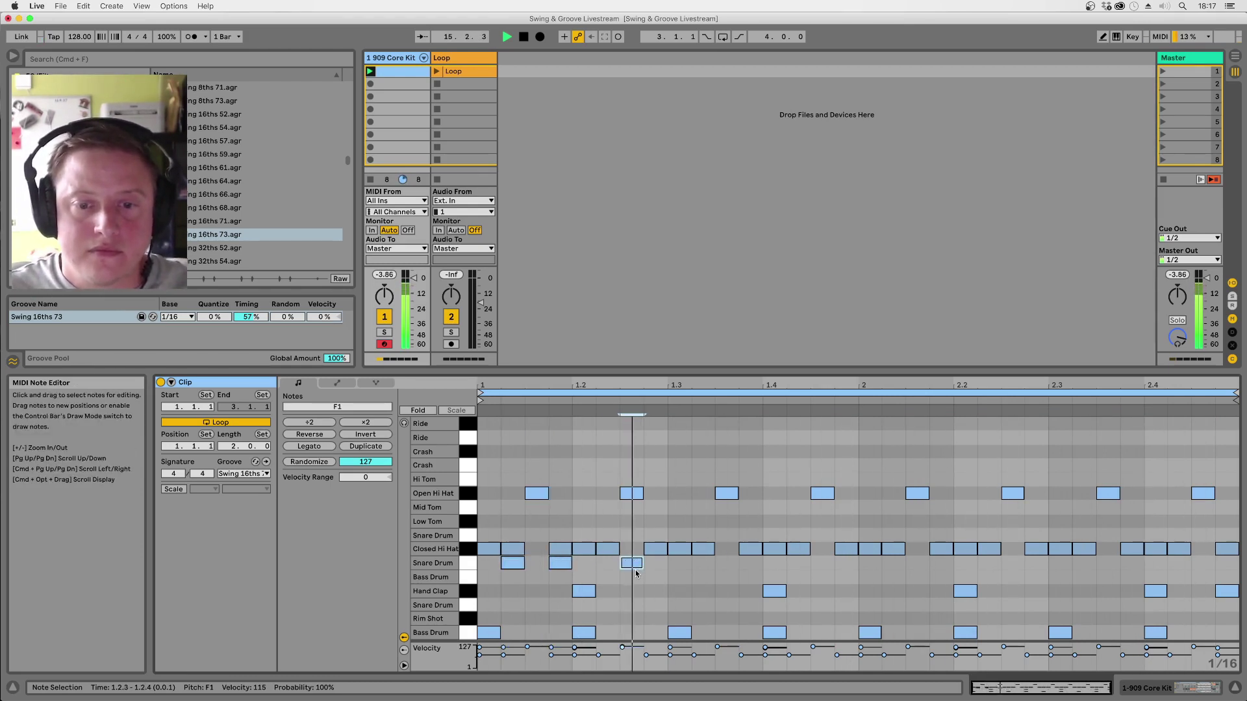
{"action": "double_click", "coordinate": [894, 563]}
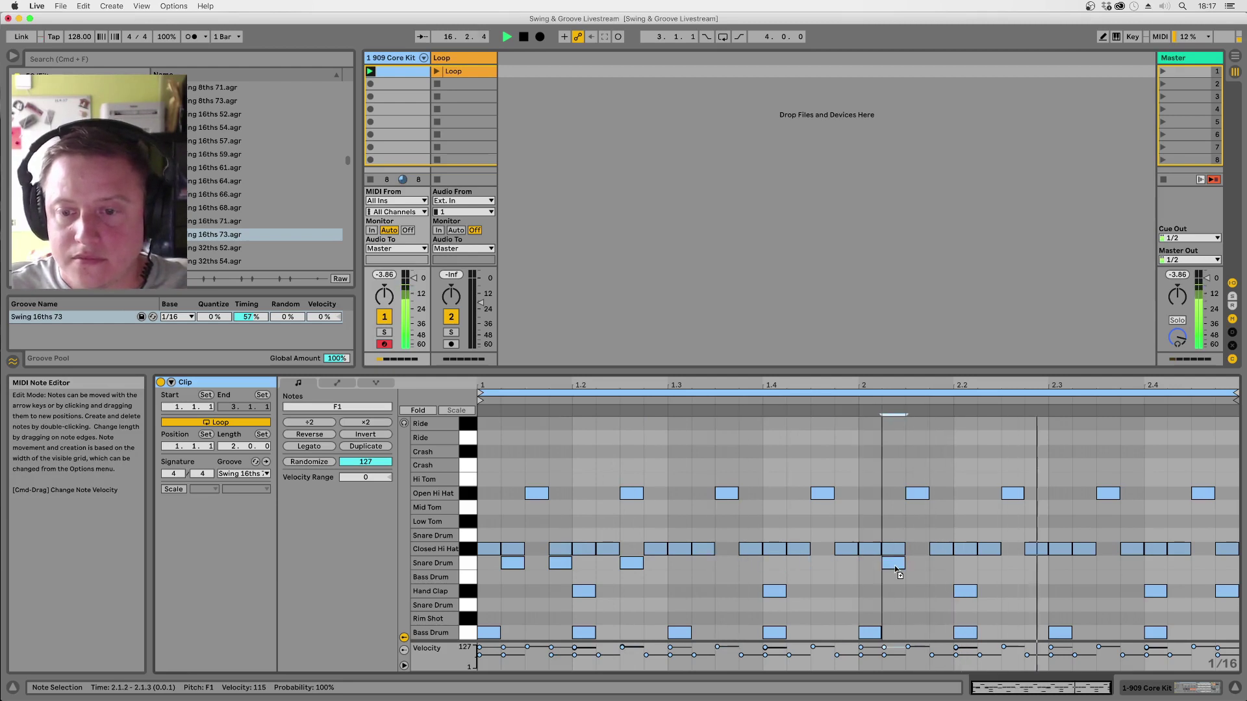
{"action": "double_click", "coordinate": [846, 563]}
{"action": "left_click", "coordinate": [894, 563]}
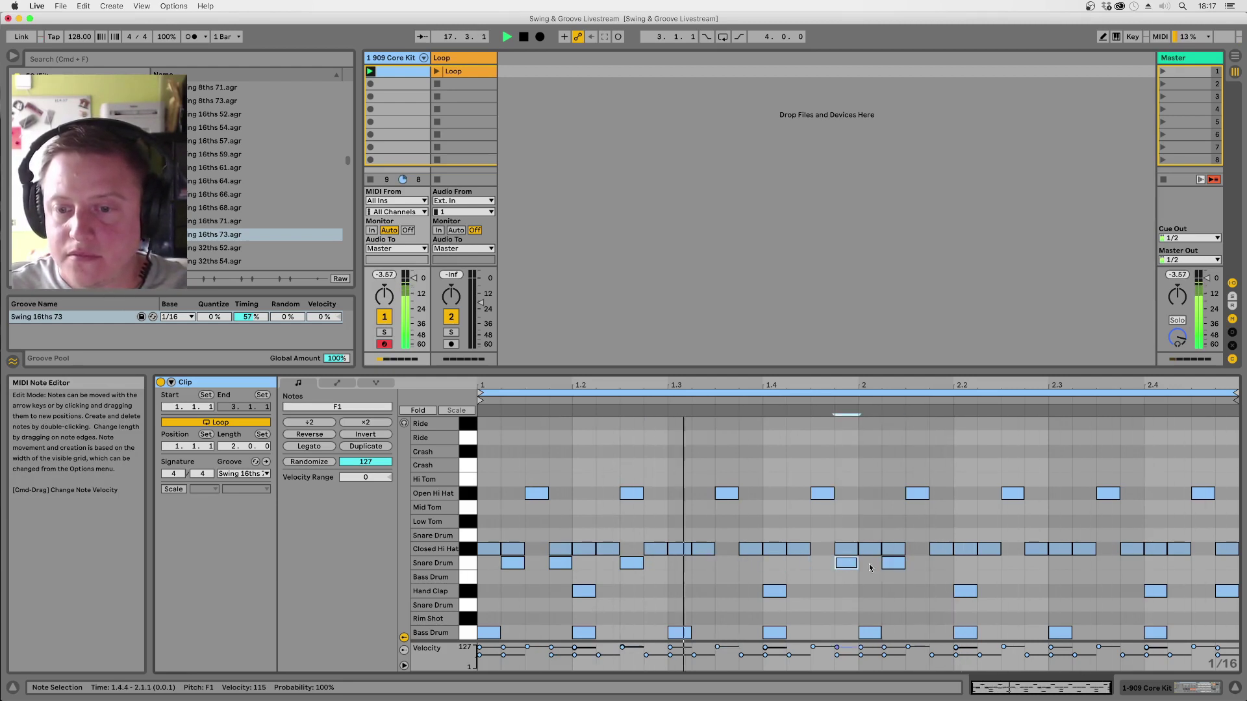
{"action": "double_click", "coordinate": [940, 562]}
{"action": "double_click", "coordinate": [1012, 563]}
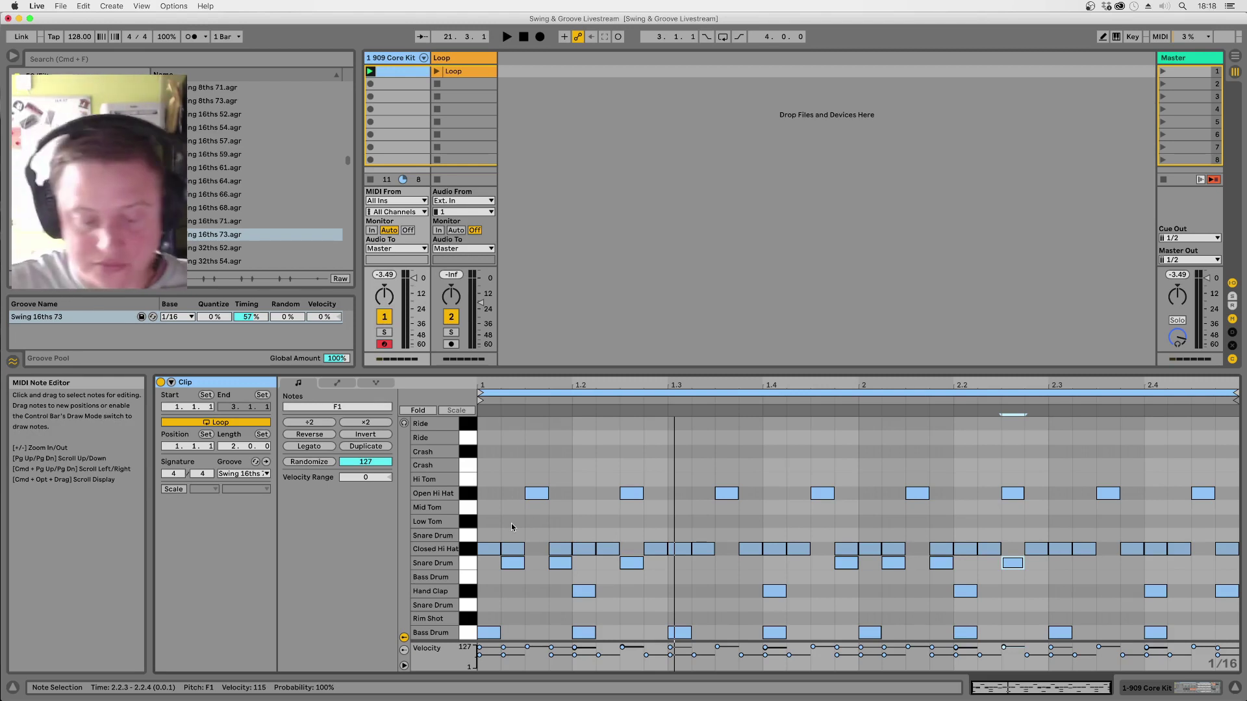
Add a Low Tom at 1.1.3 and copy it to 1.2.4 and 2.4.3.
{"action": "key", "text": "space"}
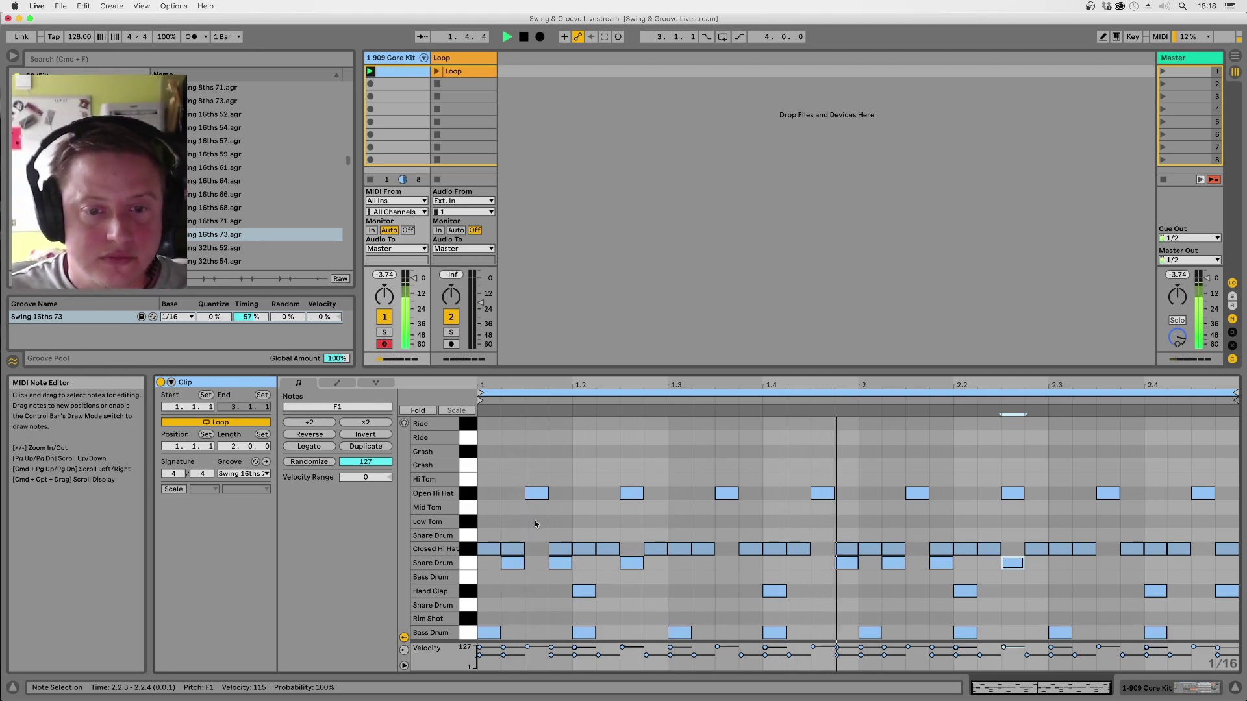
{"action": "double_click", "coordinate": [537, 522]}
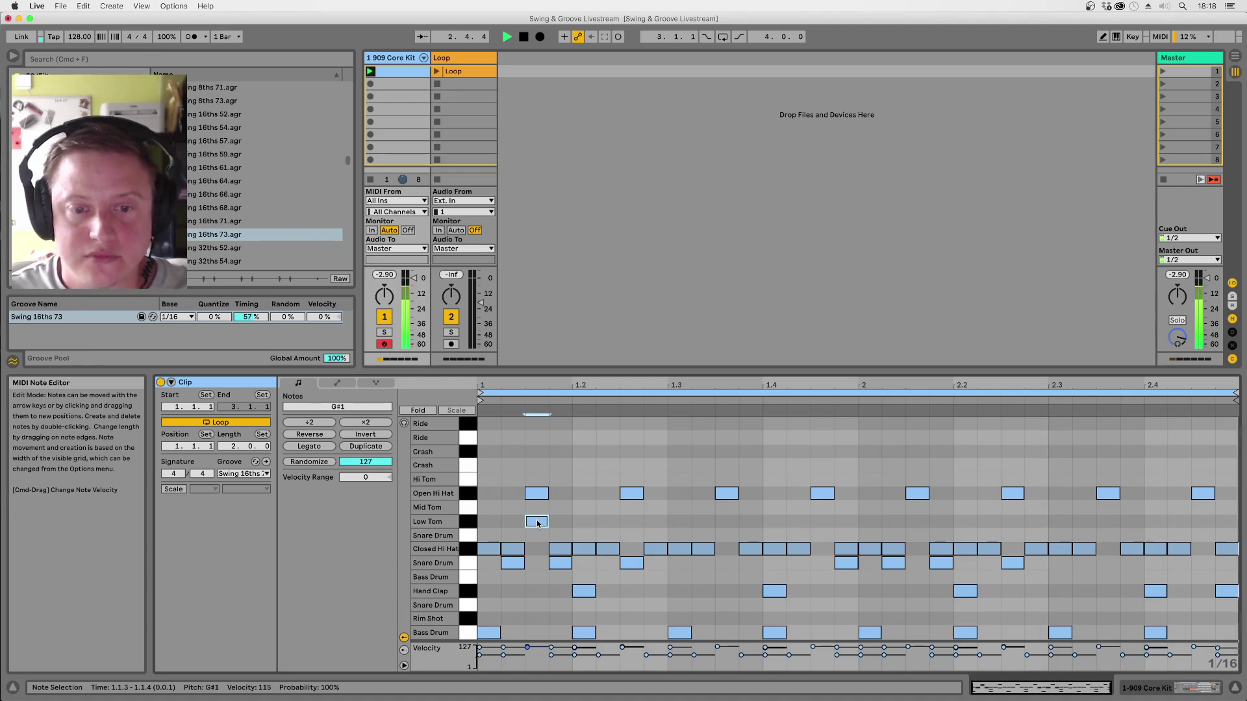
{"action": "left_click_drag", "start_coordinate": [536, 521], "coordinate": [1107, 522]}
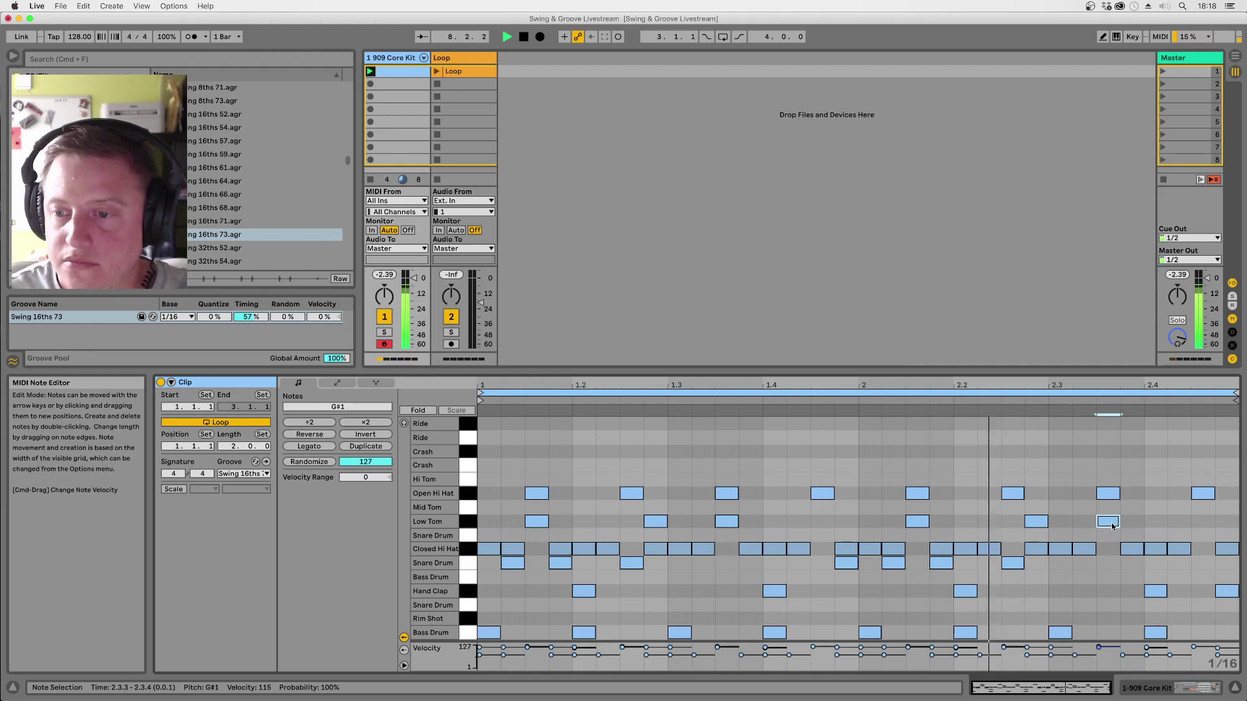
{"action": "left_click_drag", "start_coordinate": [1111, 525], "coordinate": [1194, 520]}
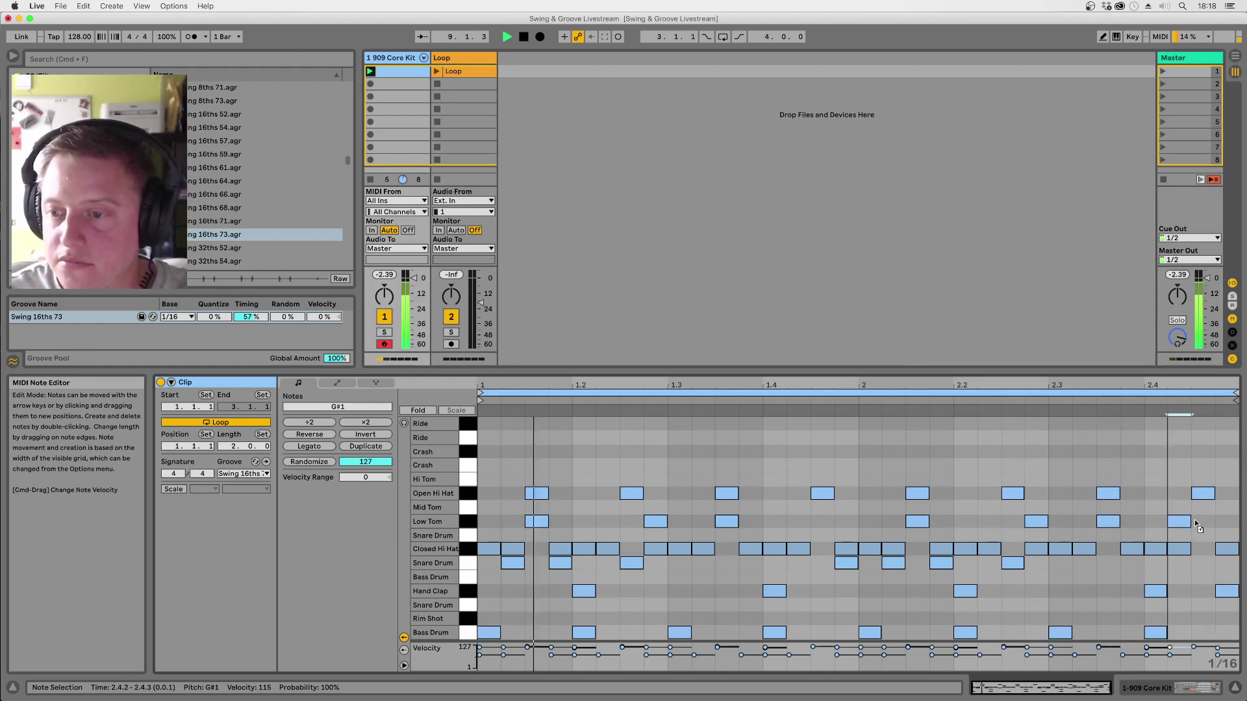
Add Mid Tom hits at 2.3.4 and 1.4.2, plus a first-beat Ride at velocity 92.
{"action": "double_click", "coordinate": [1141, 508]}
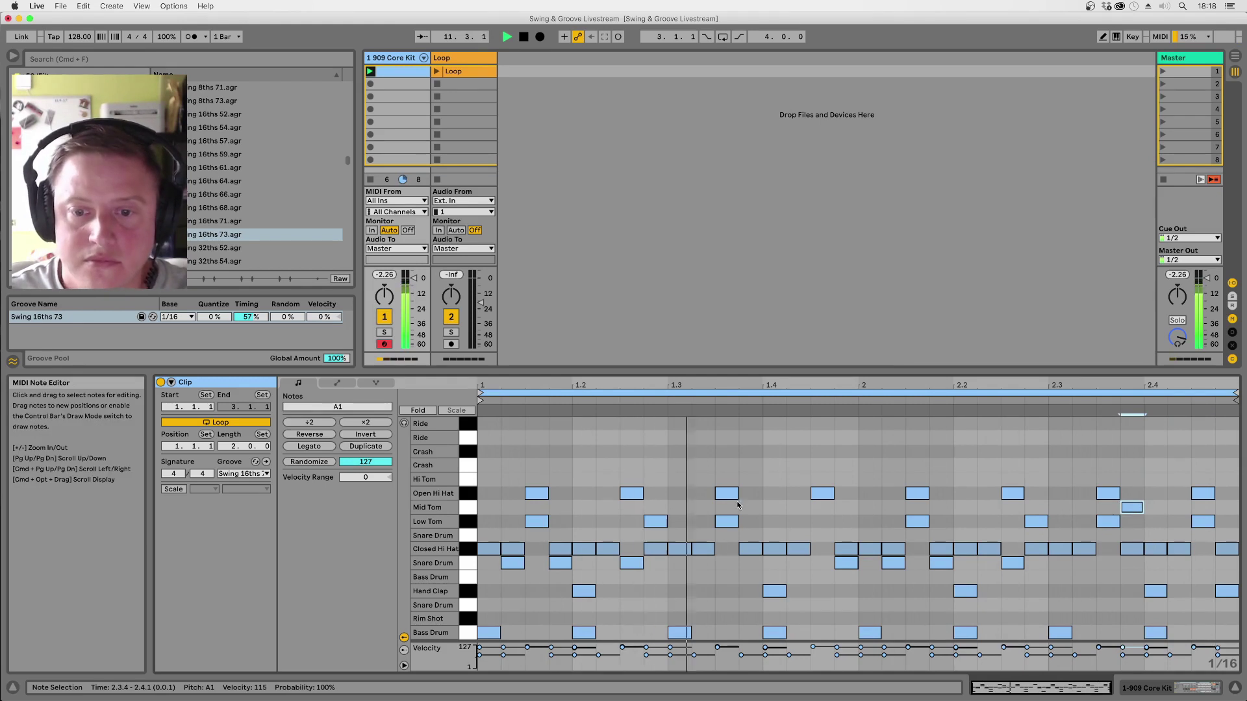
{"action": "double_click", "coordinate": [851, 508]}
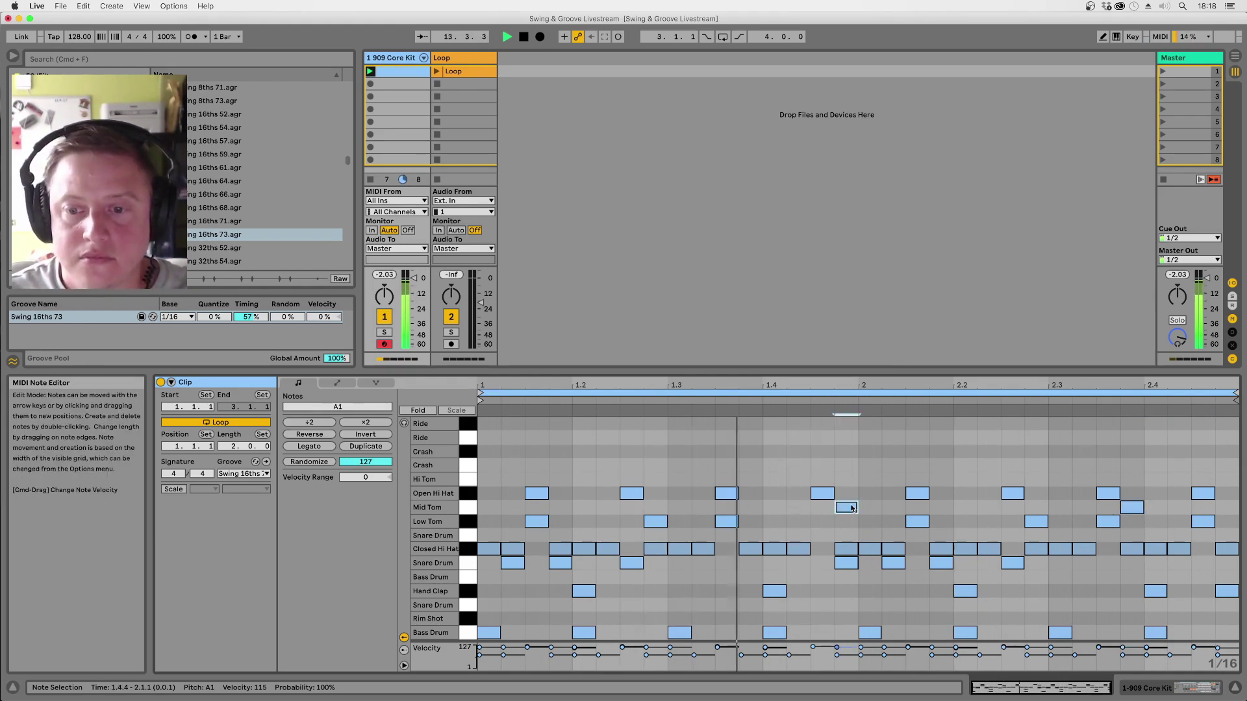
{"action": "left_click_drag", "start_coordinate": [850, 511], "coordinate": [795, 508]}
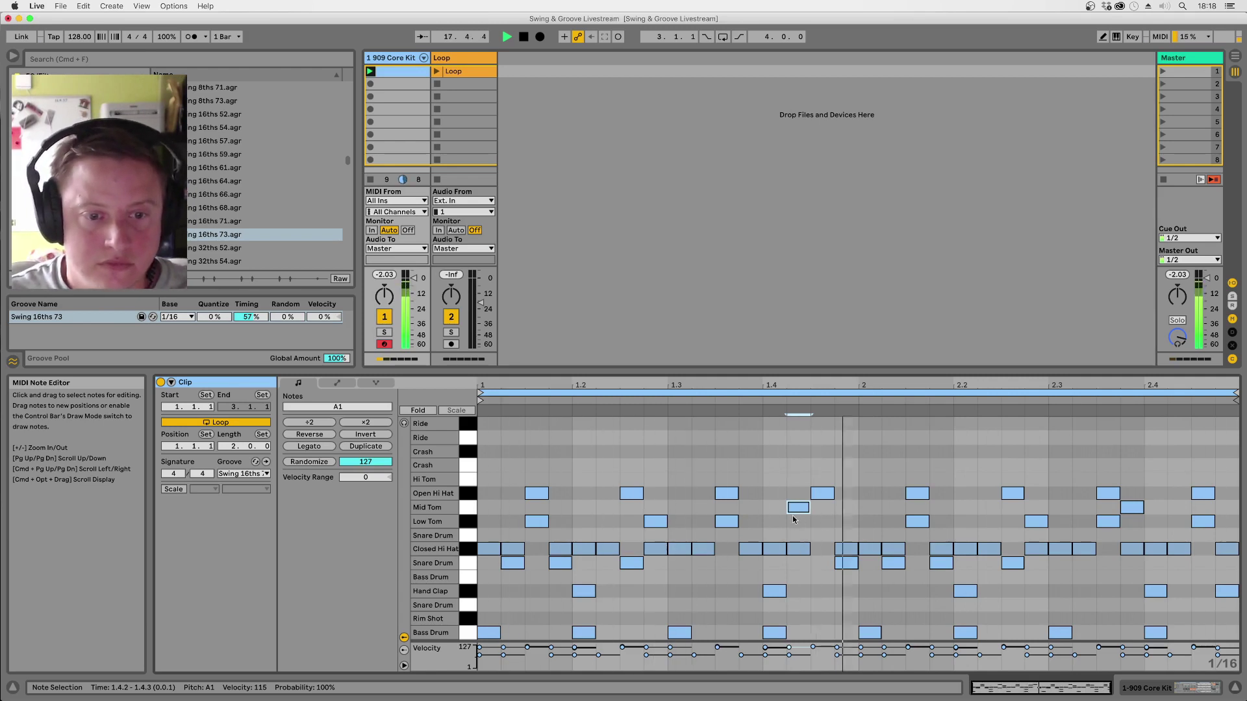
{"action": "double_click", "coordinate": [847, 480]}
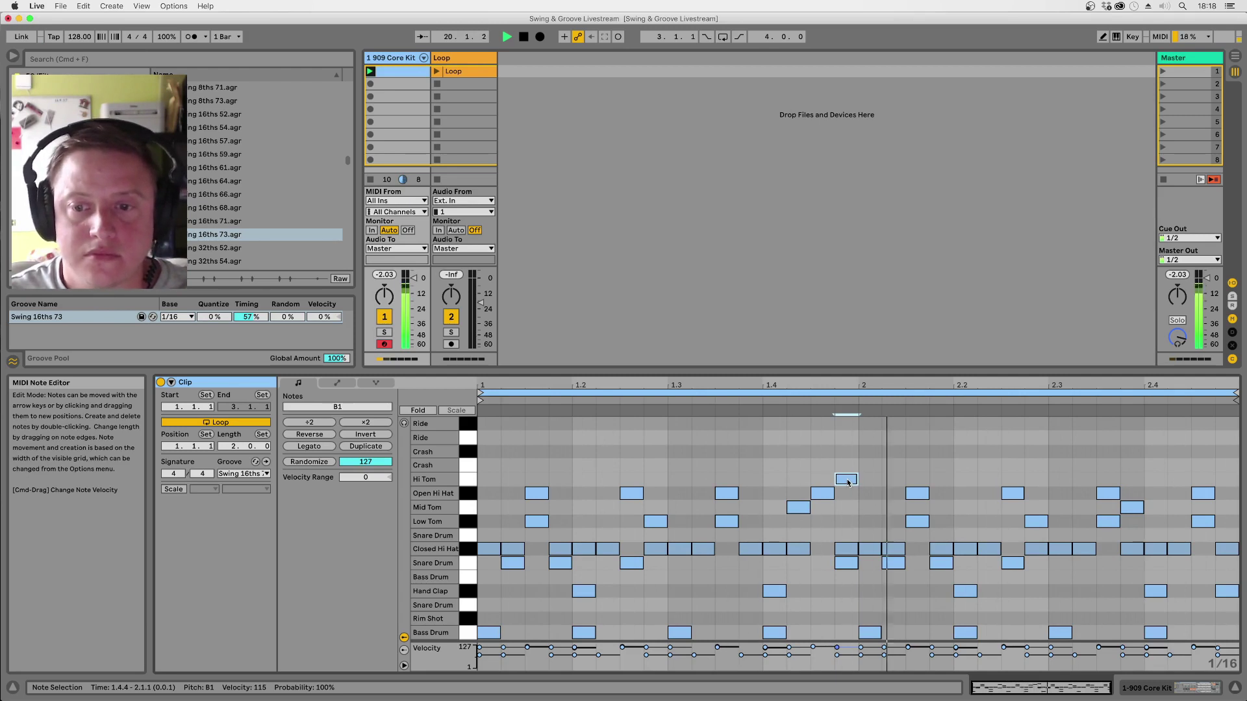
{"action": "double_click", "coordinate": [847, 480]}
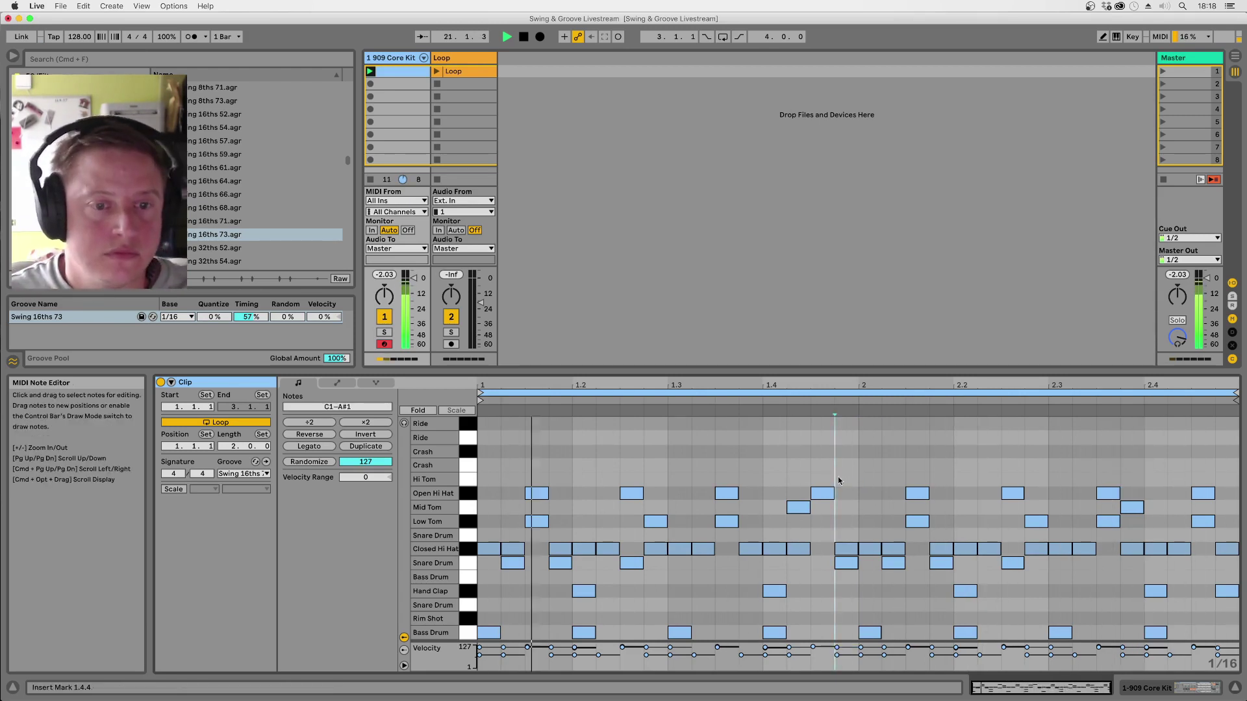
{"action": "double_click", "coordinate": [494, 437]}
{"action": "left_click_drag", "start_coordinate": [495, 441], "coordinate": [575, 439]}
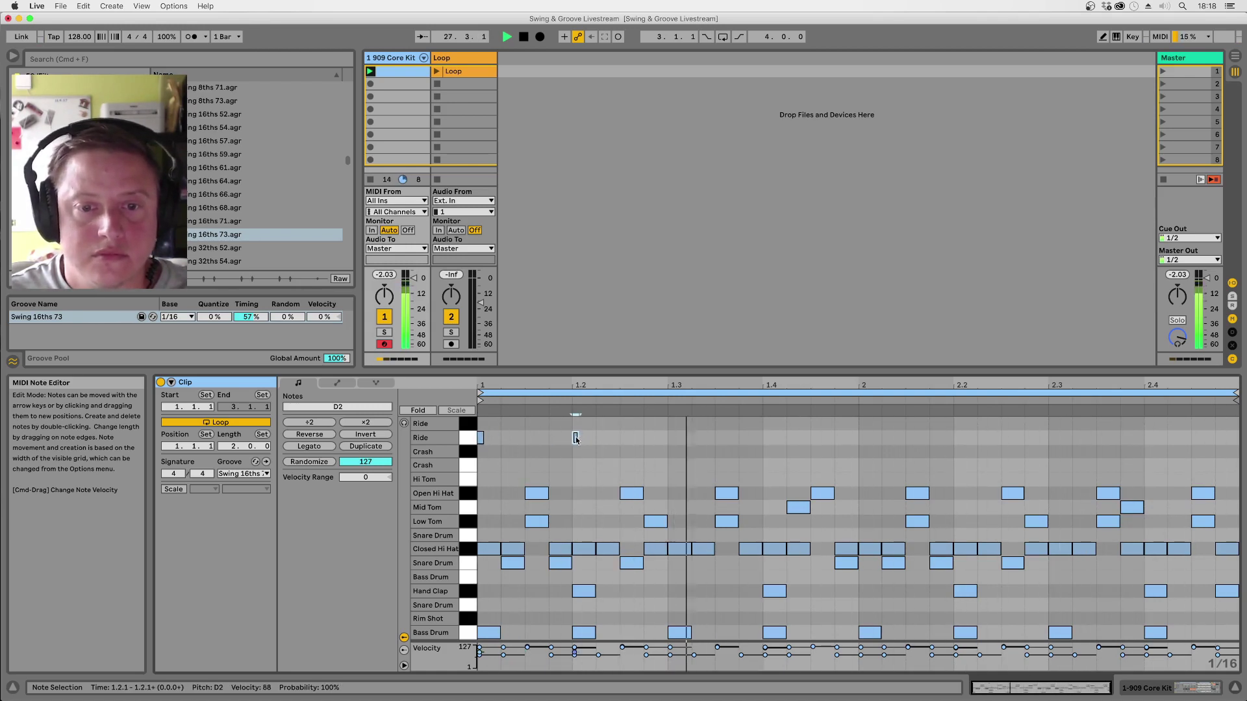
Duplicate the bar-1 Ride notes into bar 2 and add a Ride hit at 2.4.4.
{"action": "left_click_drag", "start_coordinate": [575, 437], "coordinate": [478, 448]}
{"action": "key", "text": "super+d"}
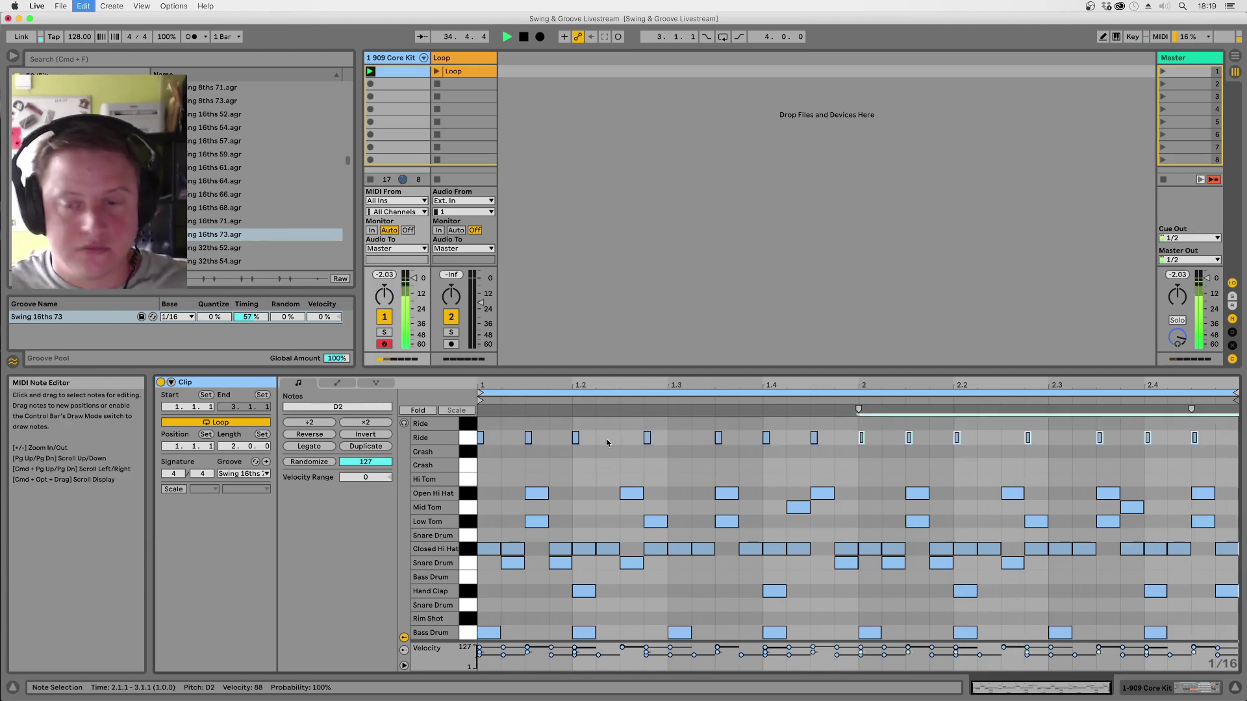
{"action": "left_click", "coordinate": [1210, 435]}
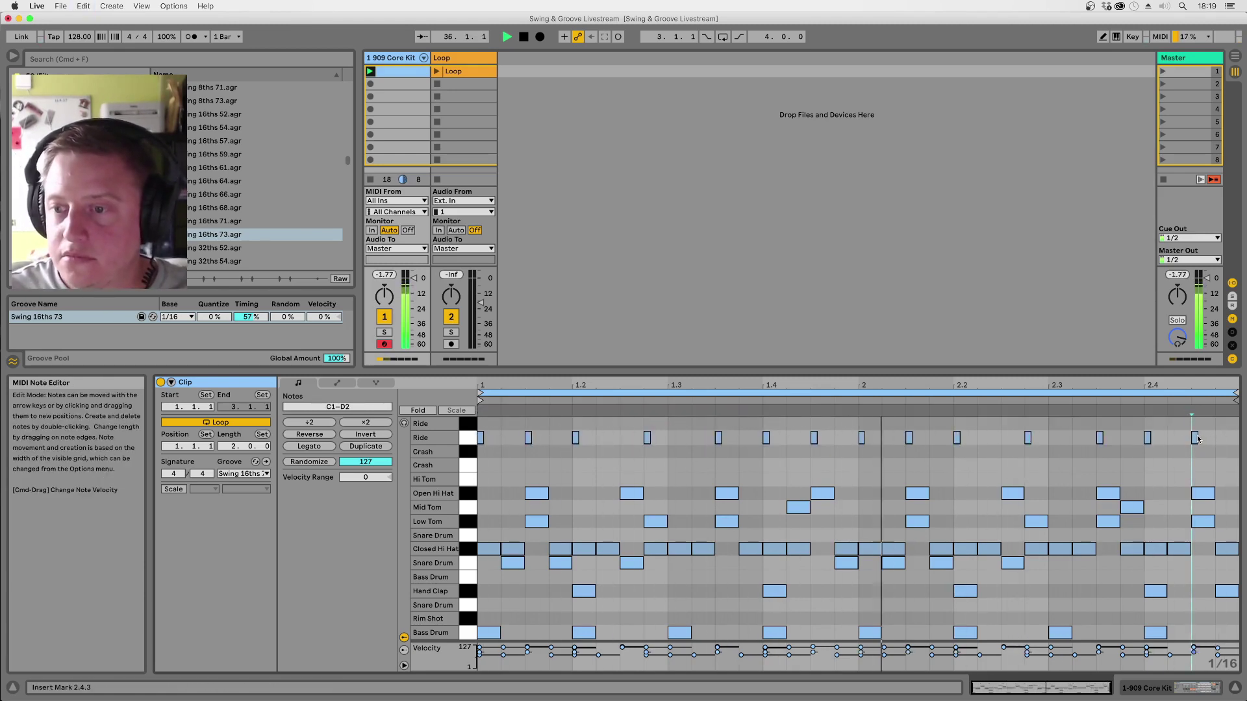
{"action": "double_click", "coordinate": [1218, 438]}
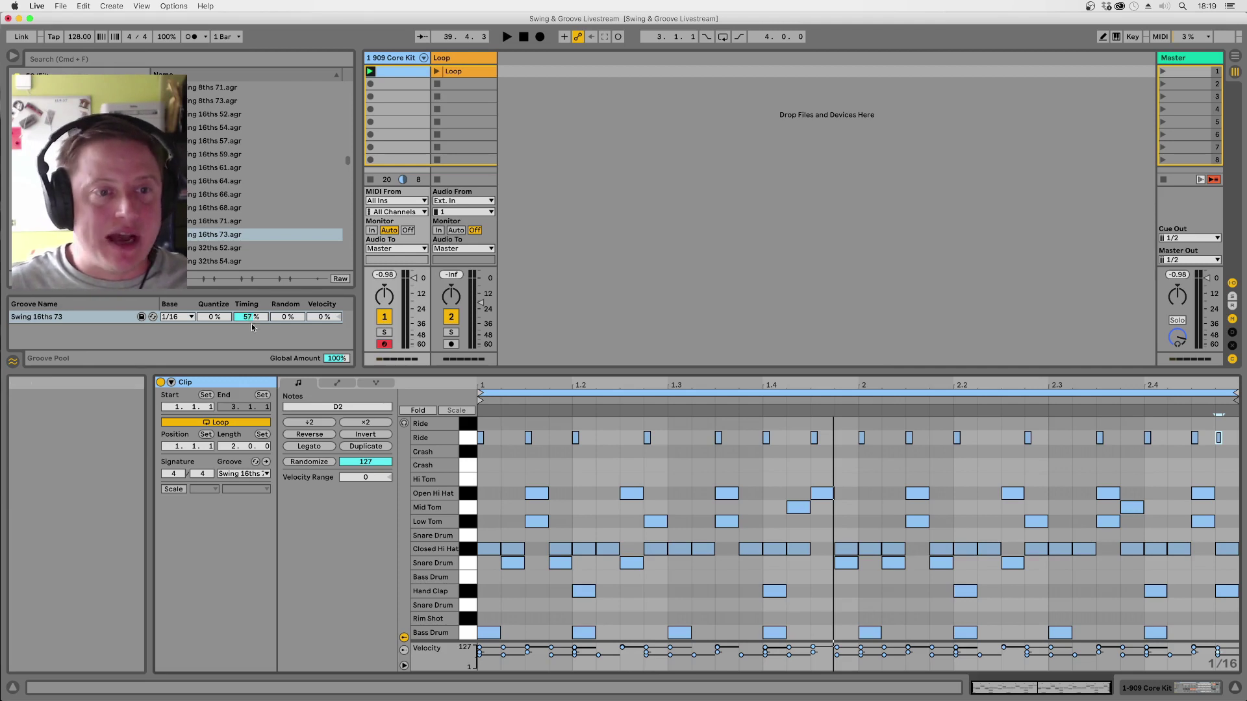
Play the clip with Groove set to None, then switch back to Swing 16ths 73.
{"action": "left_click", "coordinate": [229, 479]}
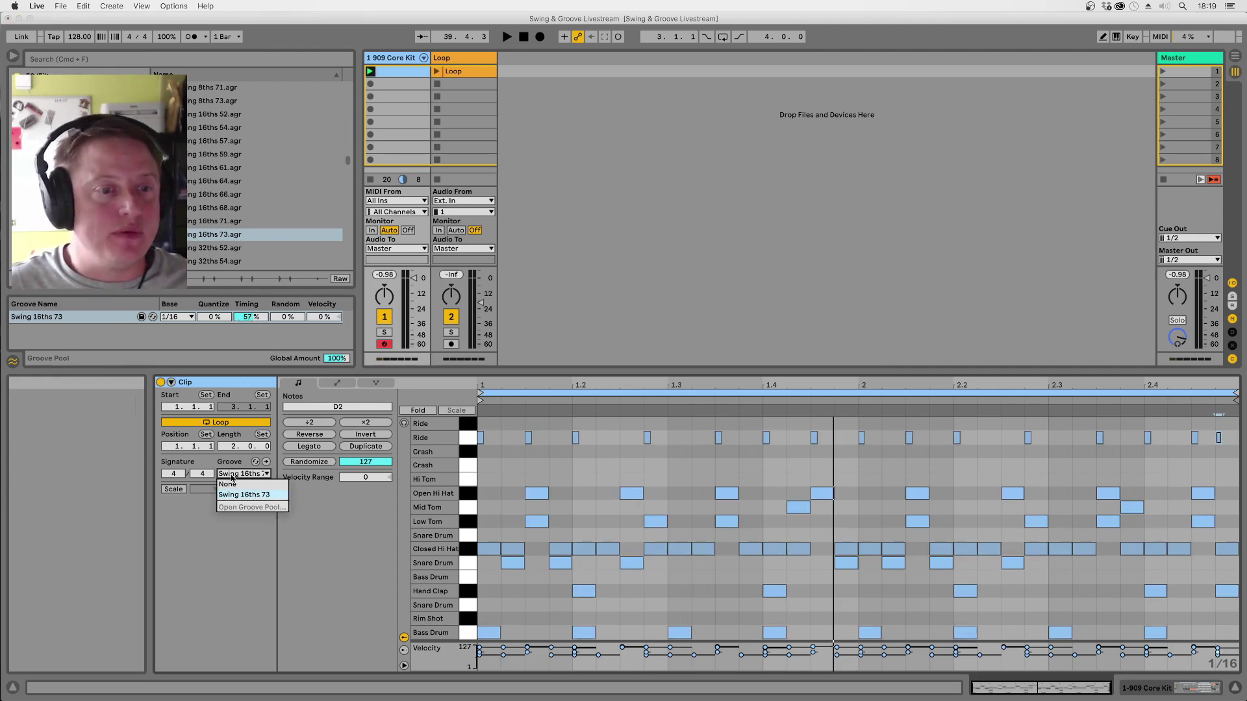
{"action": "left_click", "coordinate": [325, 540]}
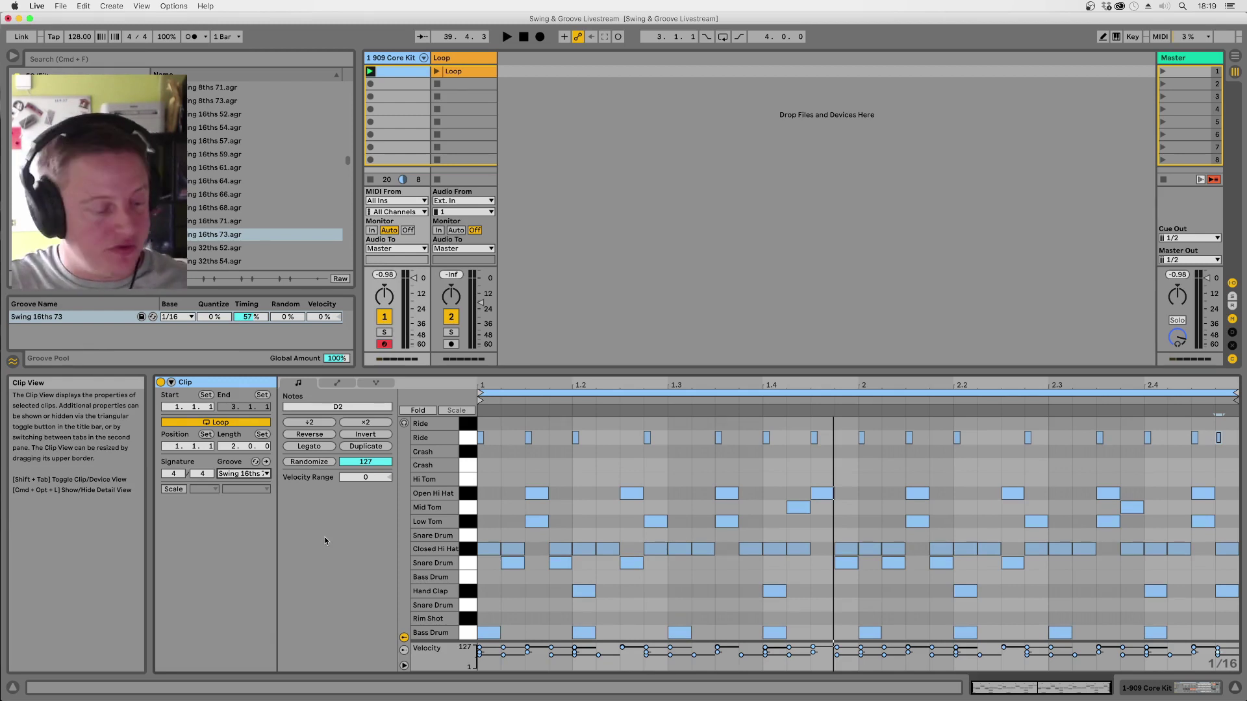
{"action": "key", "text": "space"}
{"action": "left_click", "coordinate": [250, 474]}
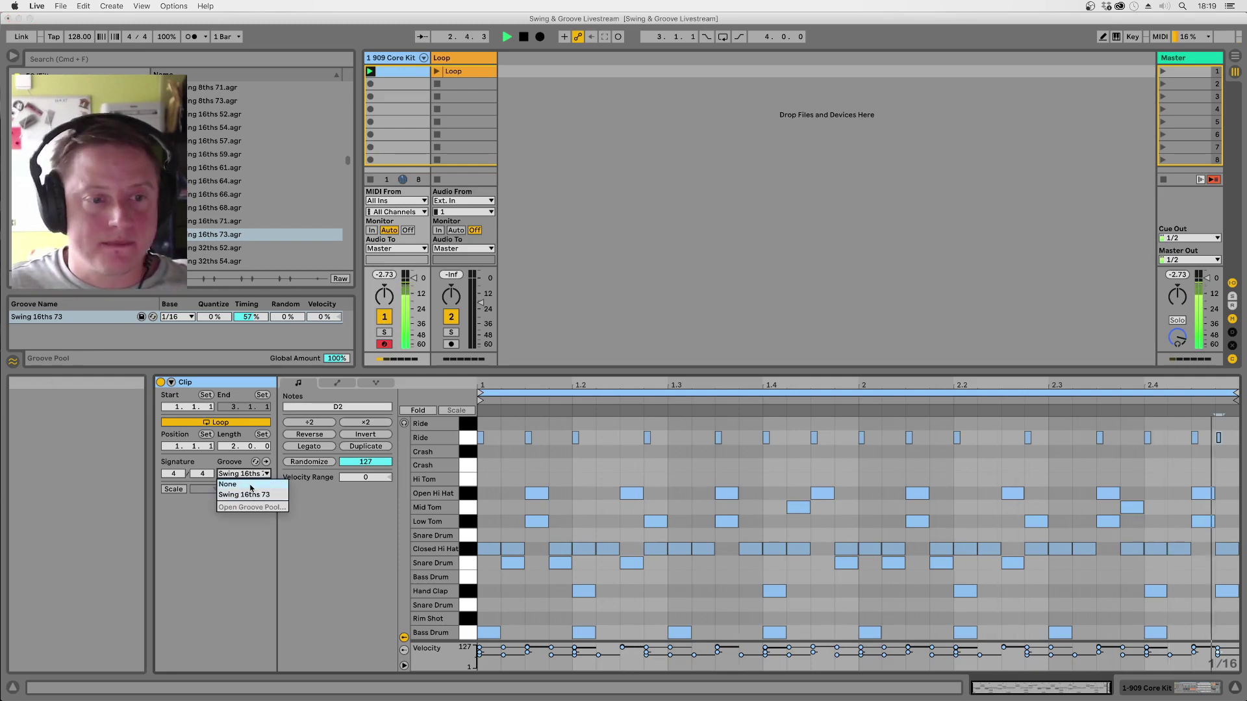
{"action": "left_click", "coordinate": [251, 486]}
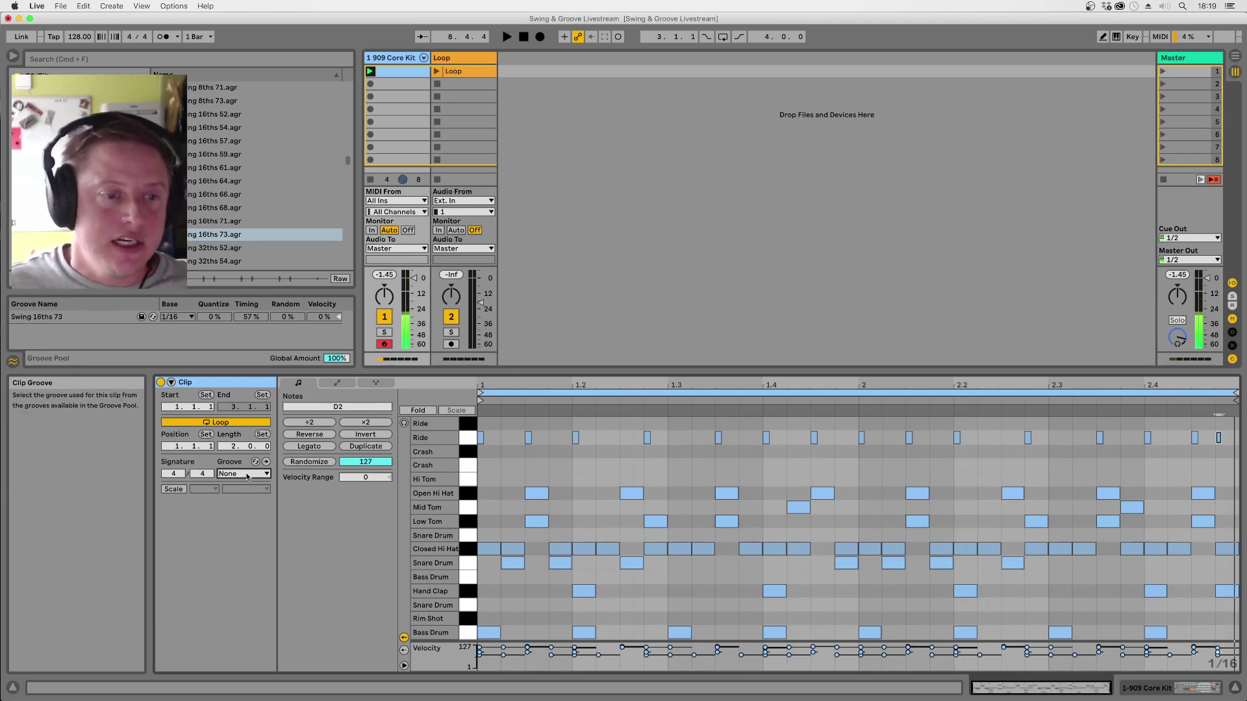
{"action": "left_click", "coordinate": [247, 478]}
{"action": "left_click", "coordinate": [246, 492]}
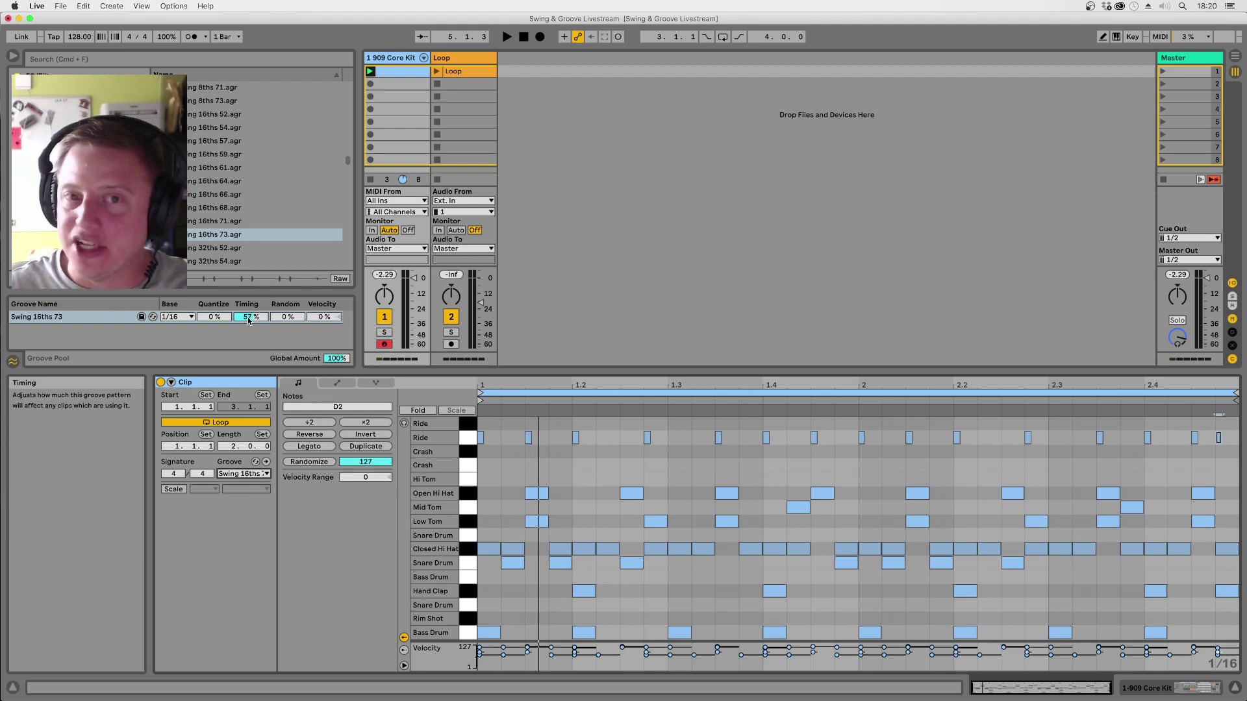
During playback set Groove Pool Timing to 14 %, then 35 %, finally 55 %, and stop.
{"action": "key", "text": "space"}
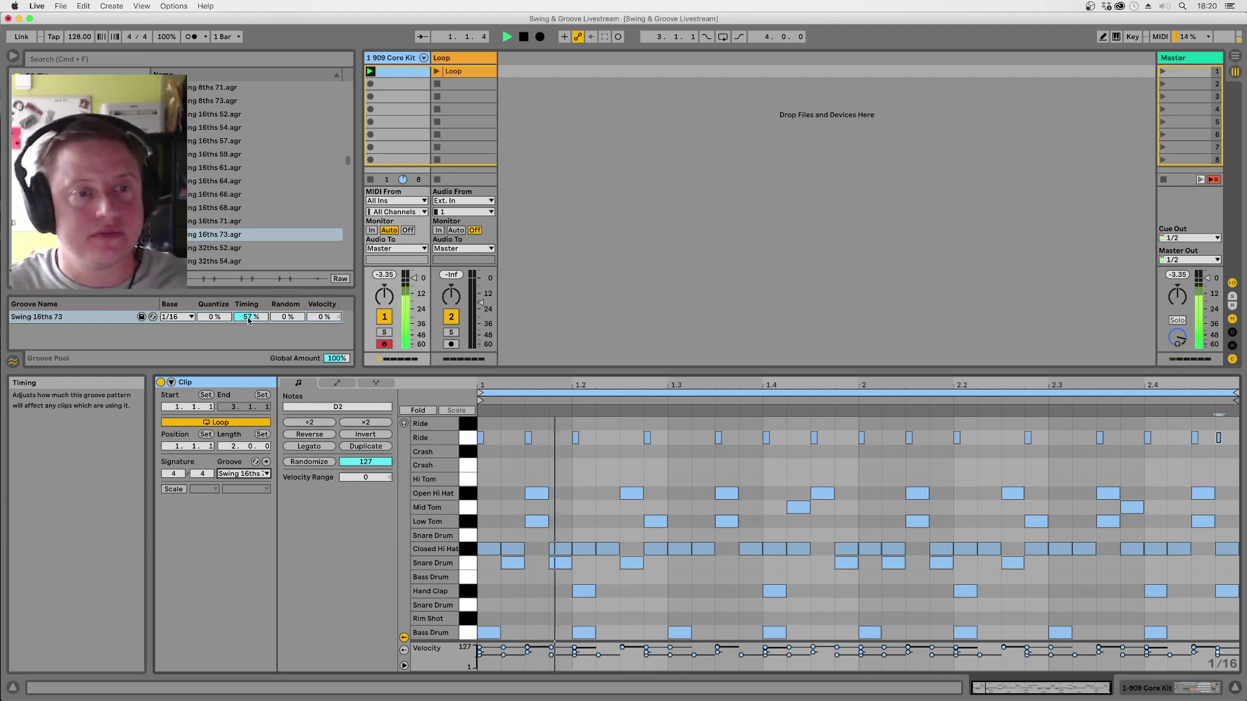
{"action": "type", "text": "14"}
{"action": "key", "text": "Return"}
{"action": "mouse_move", "coordinate": [262, 321]}
{"action": "left_mouse_down"}
{"action": "mouse_move", "coordinate": [262, 305]}
{"action": "mouse_move", "coordinate": [262, 333]}
{"action": "mouse_move", "coordinate": [262, 283]}
{"action": "mouse_move", "coordinate": [255, 317]}
{"action": "left_mouse_up"}
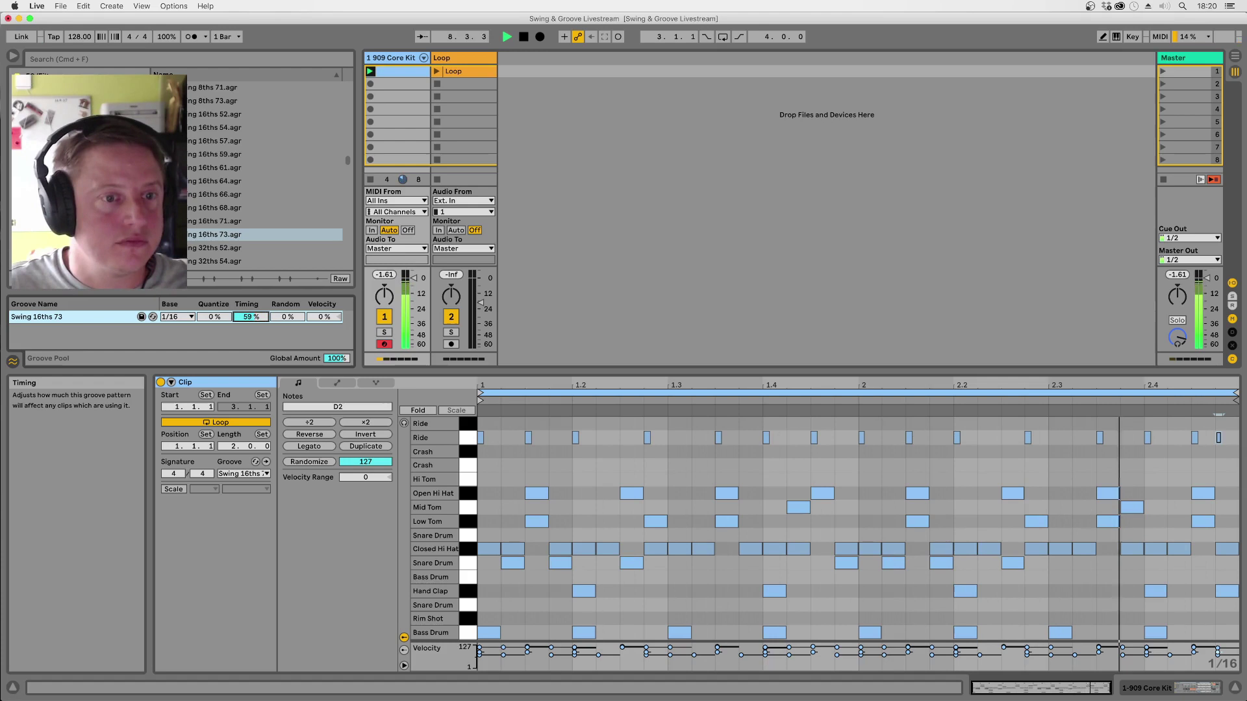
{"action": "type", "text": "55"}
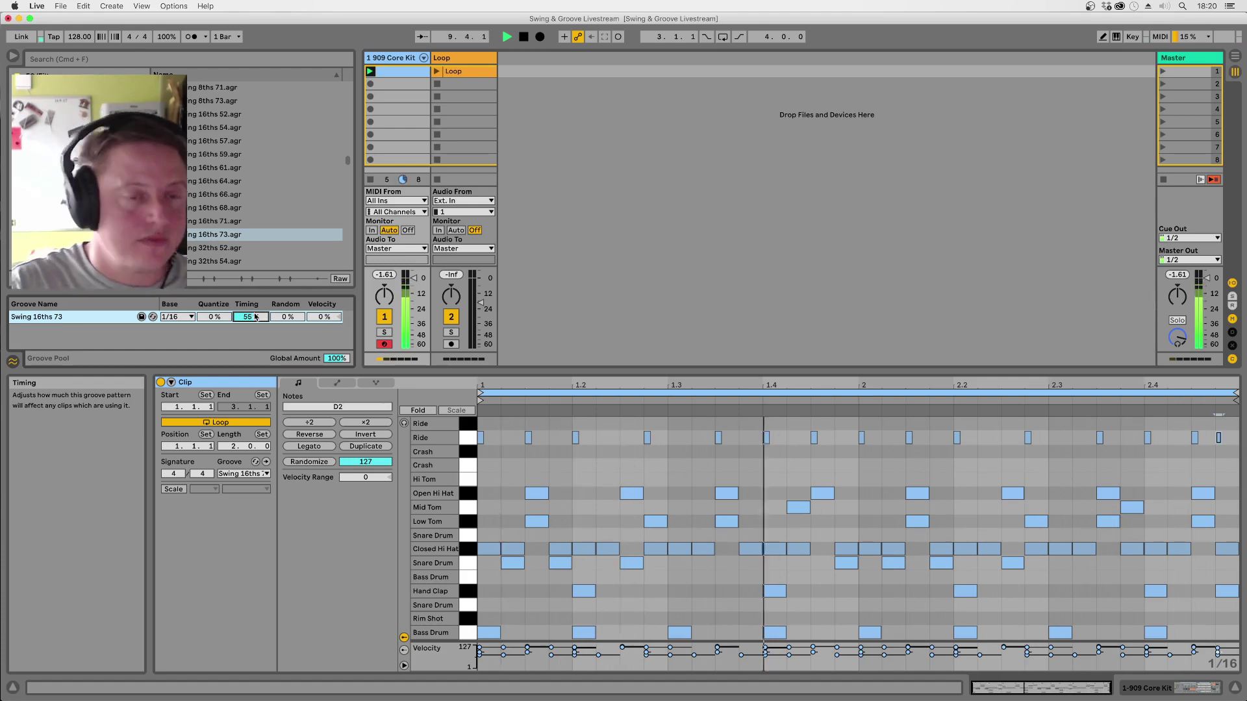
{"action": "key", "text": "space"}
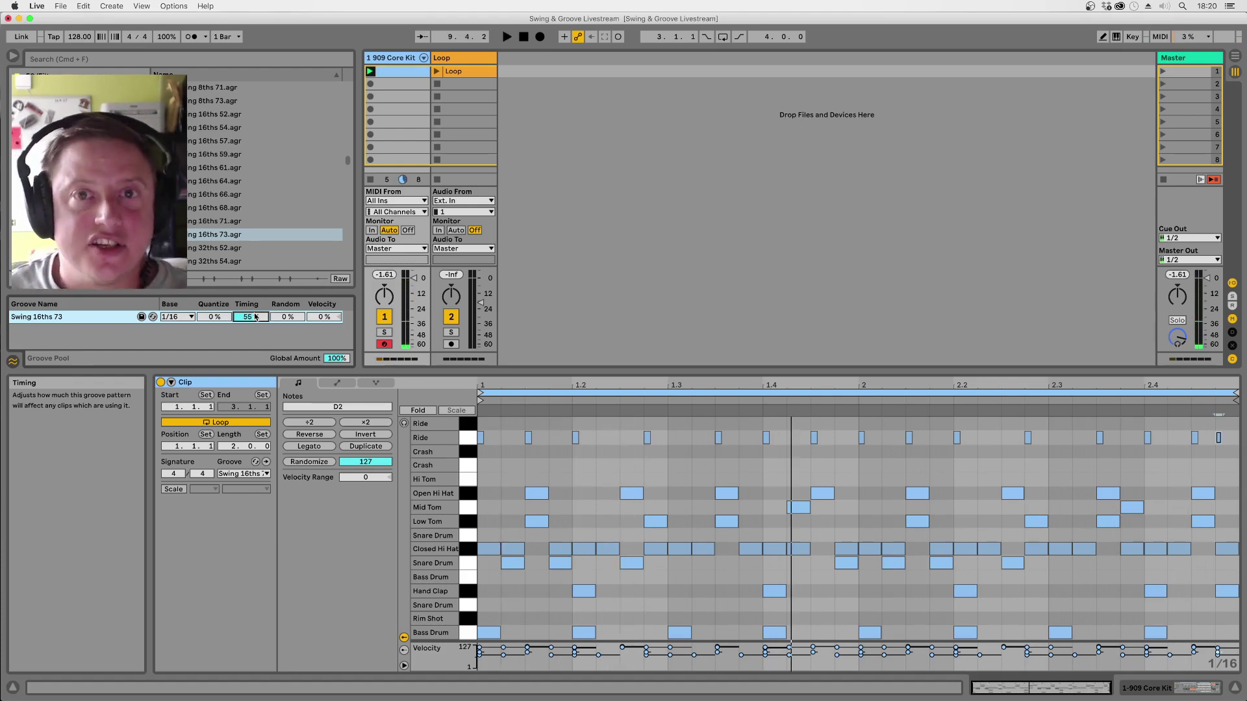